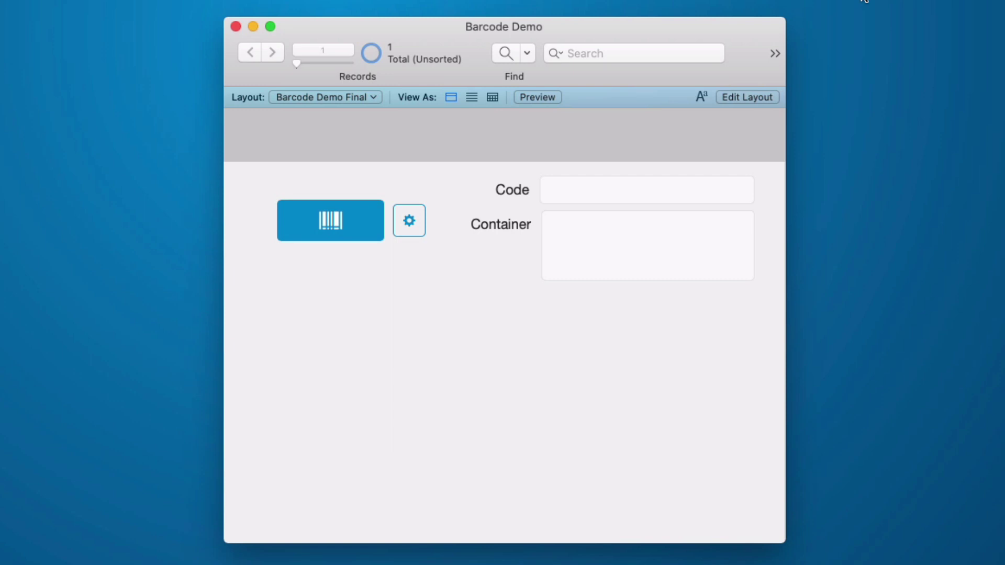
Enter 123ABC in the Code field and generate its barcode into Container
{"action": "left_click", "coordinate": [602, 191]}
{"action": "type", "text": "123ABC"}
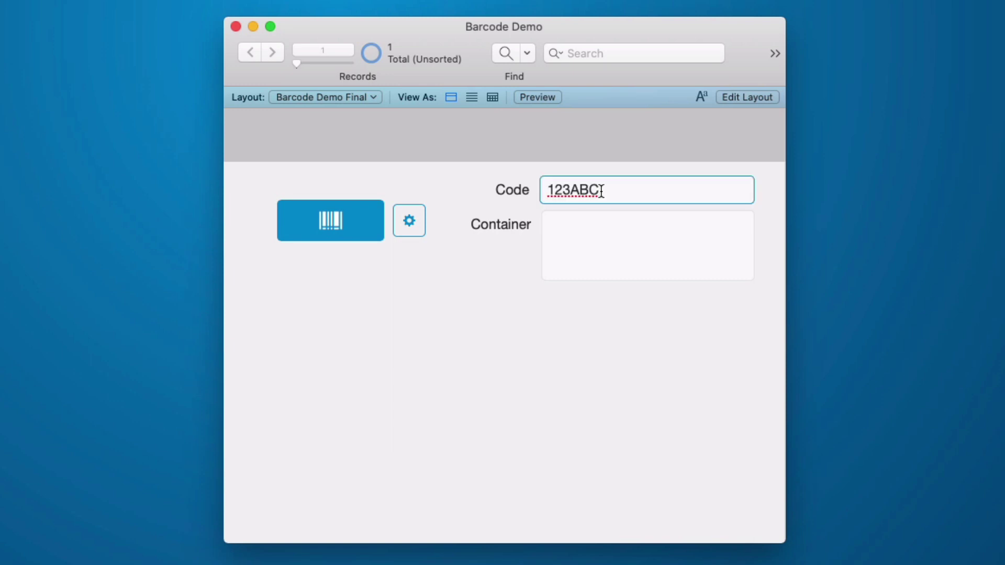
{"action": "left_click", "coordinate": [321, 229]}
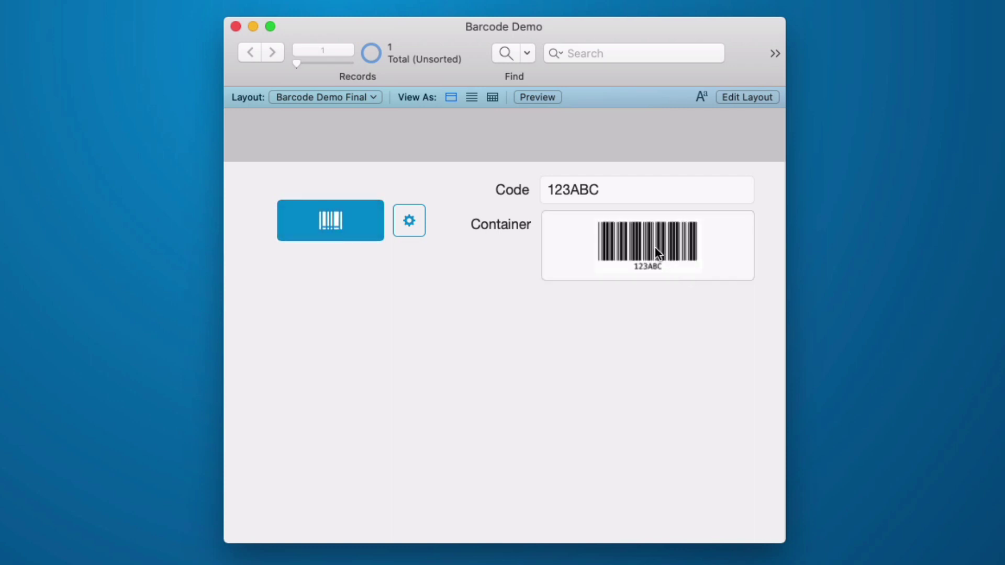
Drag the generated barcode image out of Container and save it to the desktop
{"action": "mouse_move", "coordinate": [646, 245]}
{"action": "left_mouse_down"}
{"action": "mouse_move", "coordinate": [659, 267]}
{"action": "mouse_move", "coordinate": [641, 252]}
{"action": "left_mouse_up"}
{"action": "left_click", "coordinate": [825, 270]}
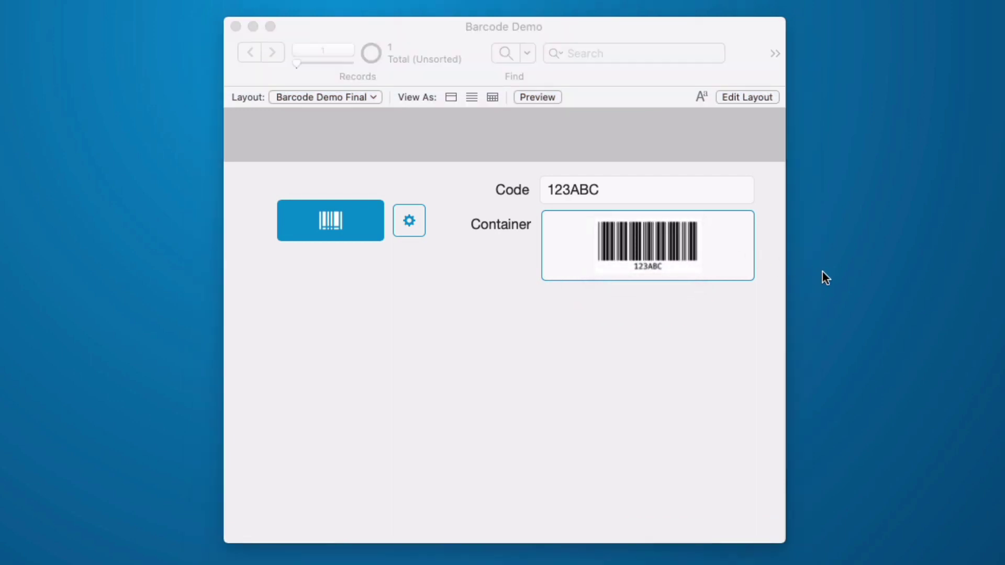
{"action": "left_click", "coordinate": [696, 252]}
{"action": "left_click_drag", "start_coordinate": [680, 245], "coordinate": [850, 236]}
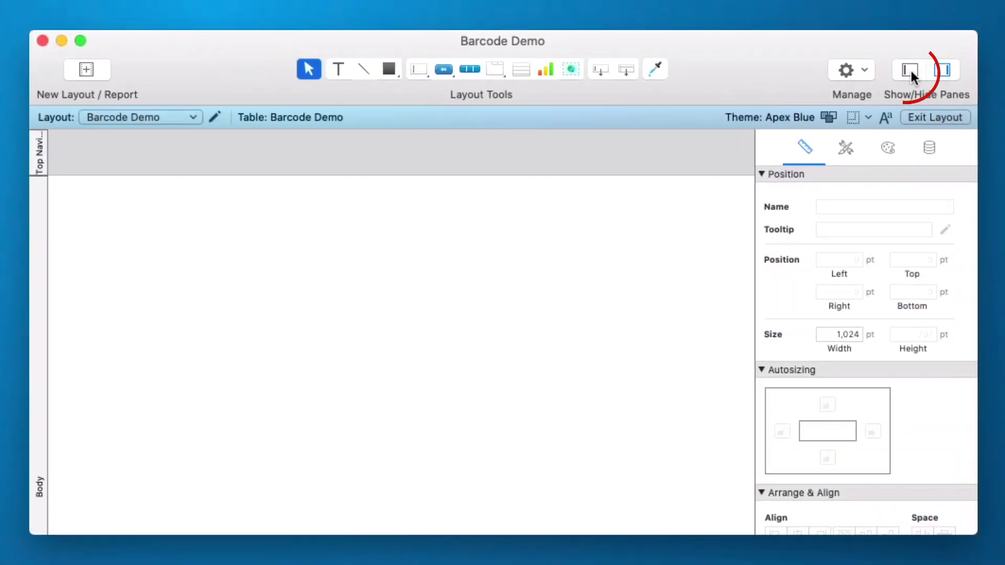
Install the Barcode Generator JavaScript add-on into the file from the Add-ons catalogue
{"action": "left_click", "coordinate": [910, 70]}
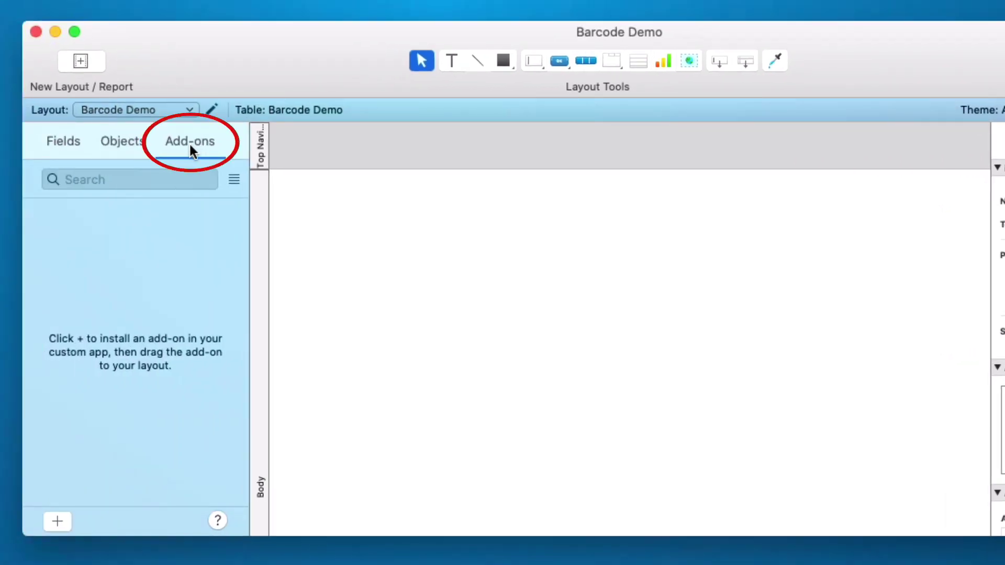
{"action": "left_click", "coordinate": [57, 523]}
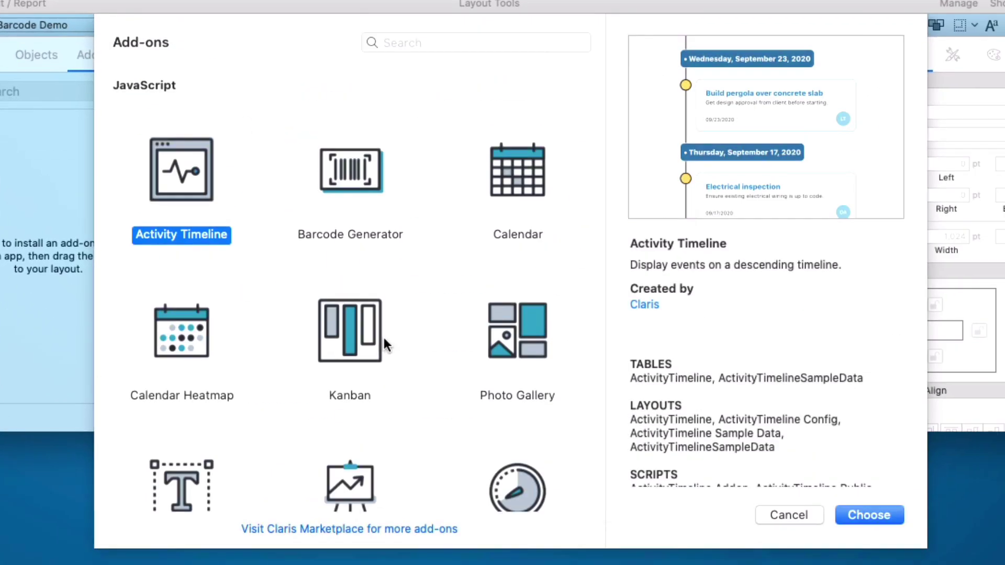
{"action": "scroll", "coordinate": [402, 343], "scroll_direction": "down", "scroll_amount": 2}
{"action": "left_click", "coordinate": [369, 147]}
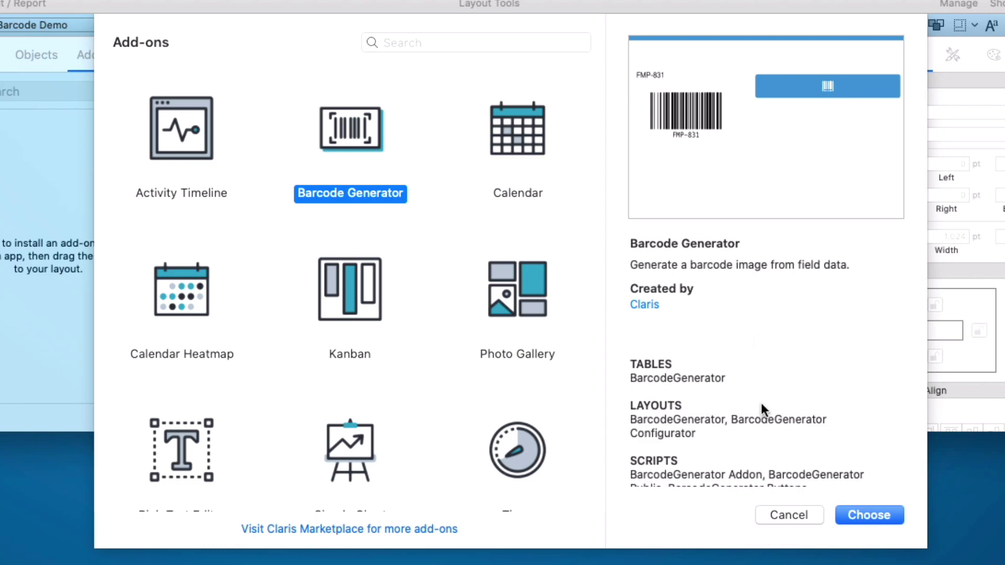
{"action": "scroll", "coordinate": [762, 407], "scroll_direction": "down", "scroll_amount": 5}
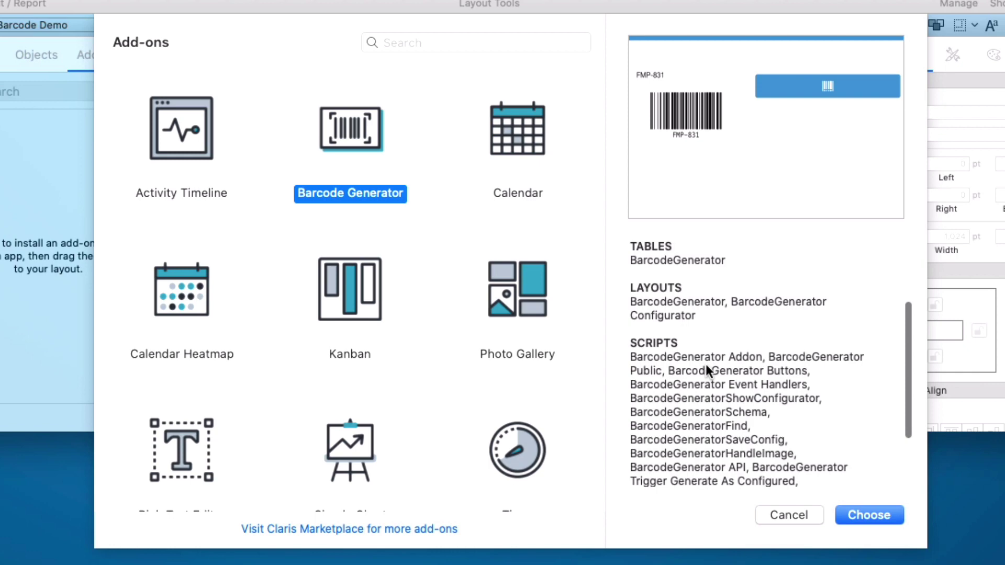
{"action": "scroll", "coordinate": [696, 425], "scroll_direction": "down", "scroll_amount": 4}
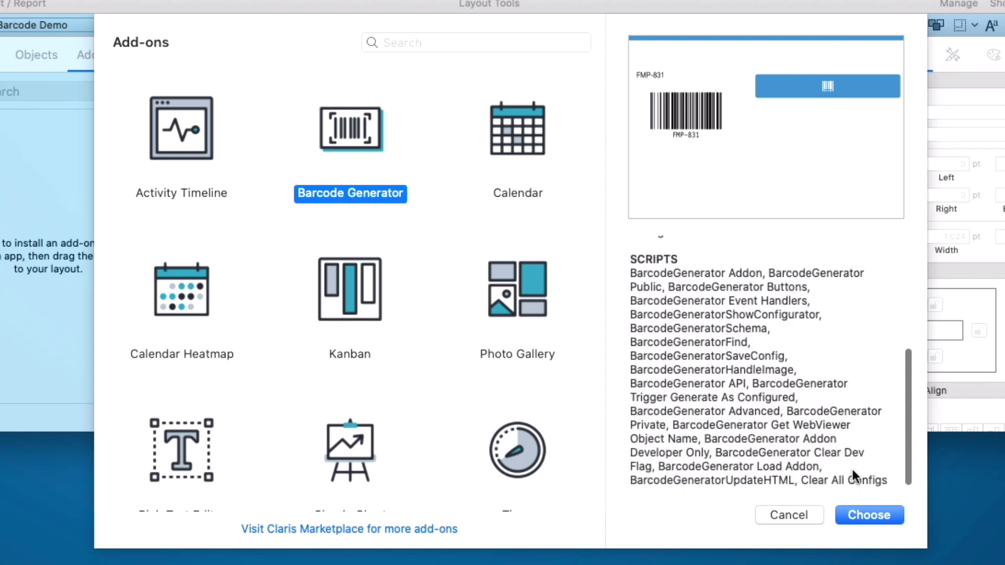
{"action": "left_click", "coordinate": [867, 514]}
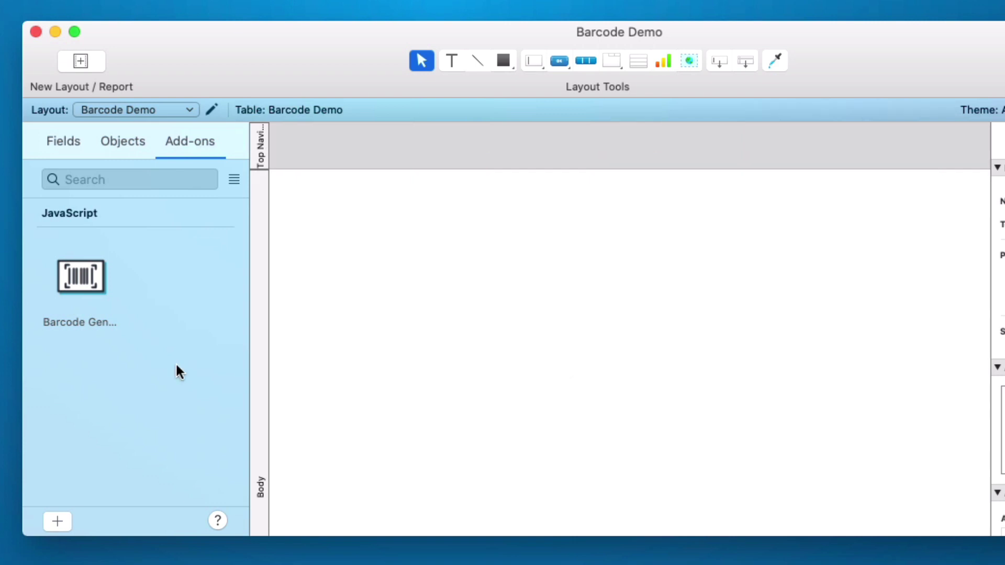
Review the new BarcodeGenerator table and place the Barcode Generator add-on on the layout
{"action": "key", "text": "super+shift+d"}
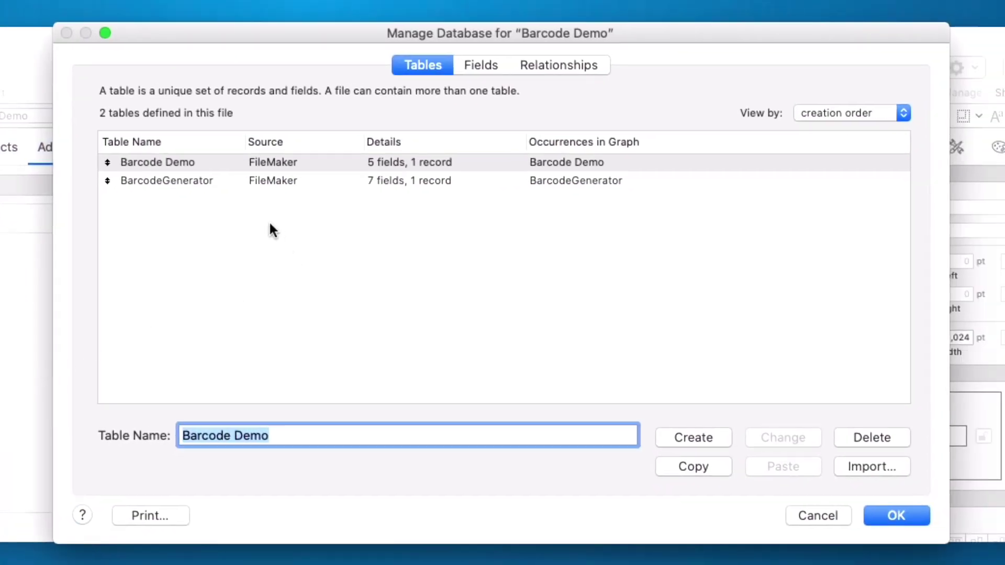
{"action": "left_click", "coordinate": [214, 184]}
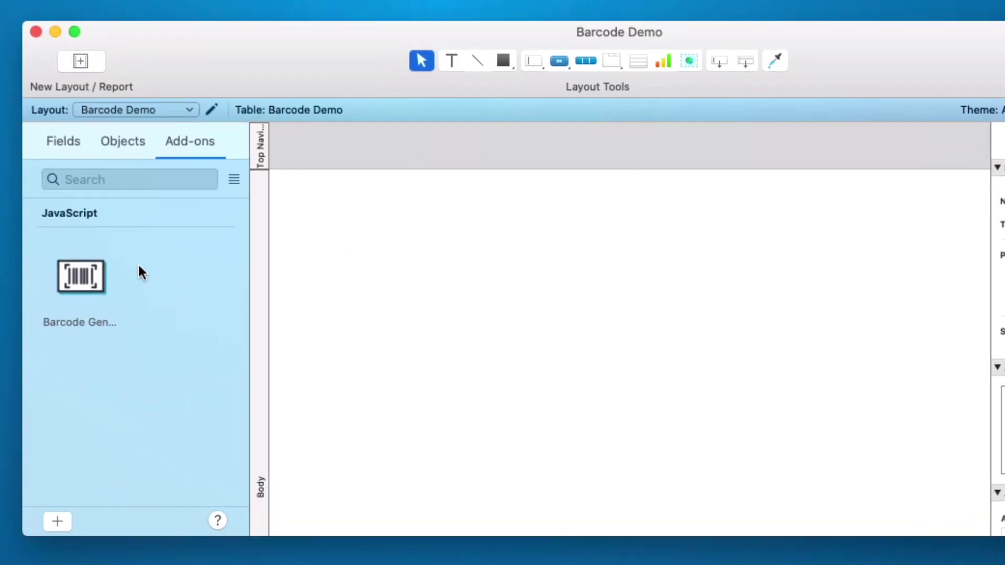
{"action": "left_click_drag", "start_coordinate": [84, 276], "coordinate": [356, 229]}
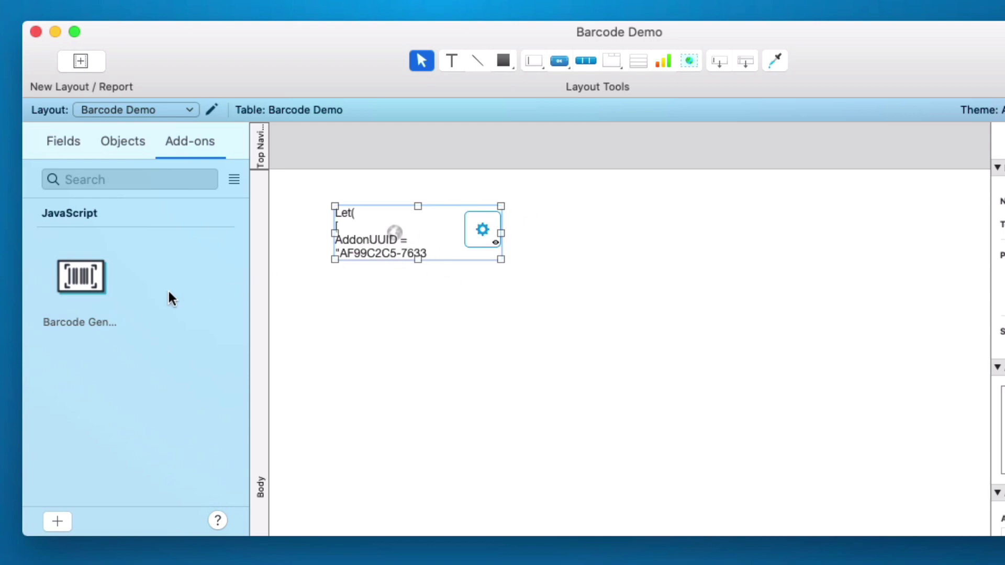
Add a second add-on copy below, then delete it so only one remains
{"action": "left_click_drag", "start_coordinate": [92, 284], "coordinate": [356, 321]}
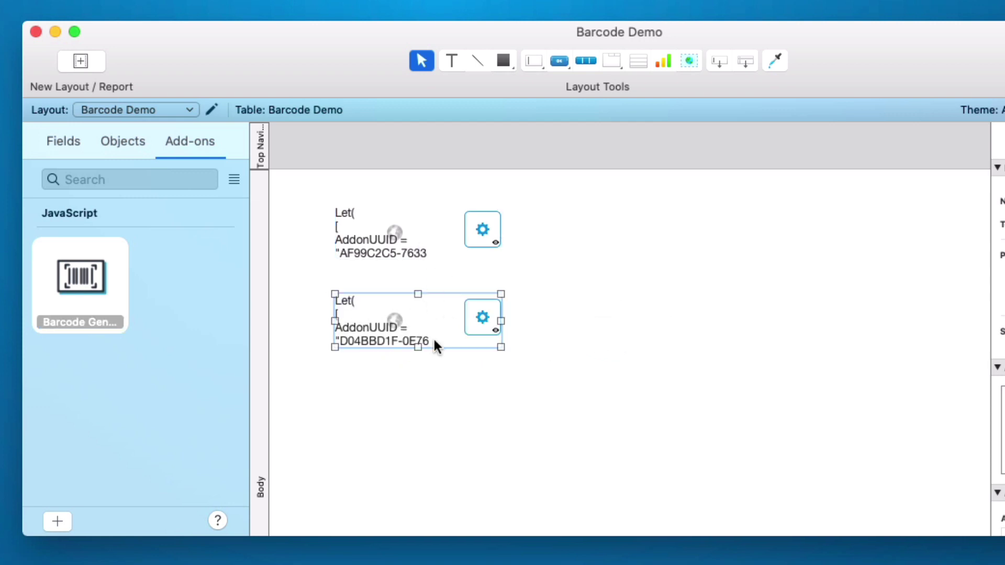
{"action": "left_click", "coordinate": [450, 392]}
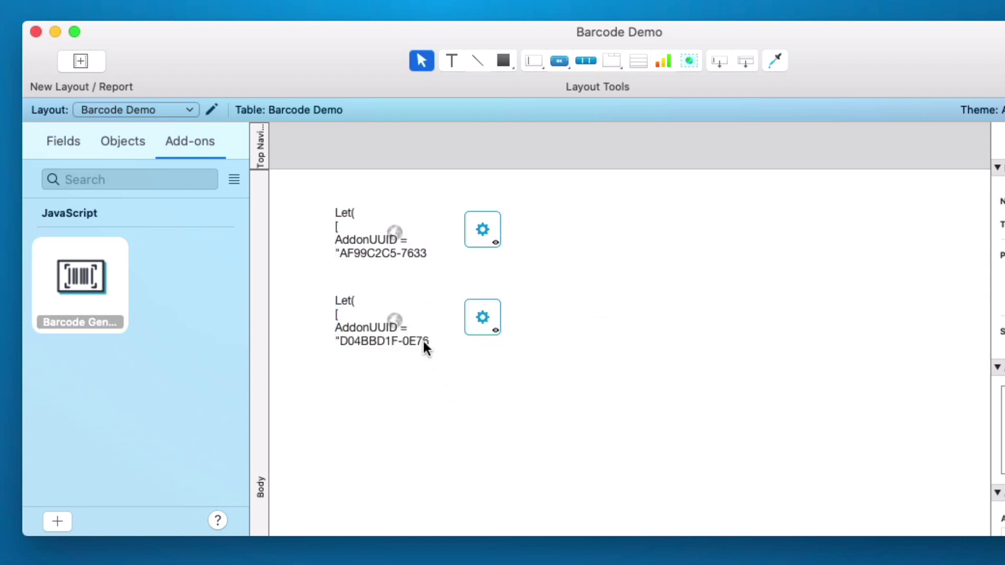
{"action": "left_click", "coordinate": [393, 331]}
{"action": "key", "text": "Delete"}
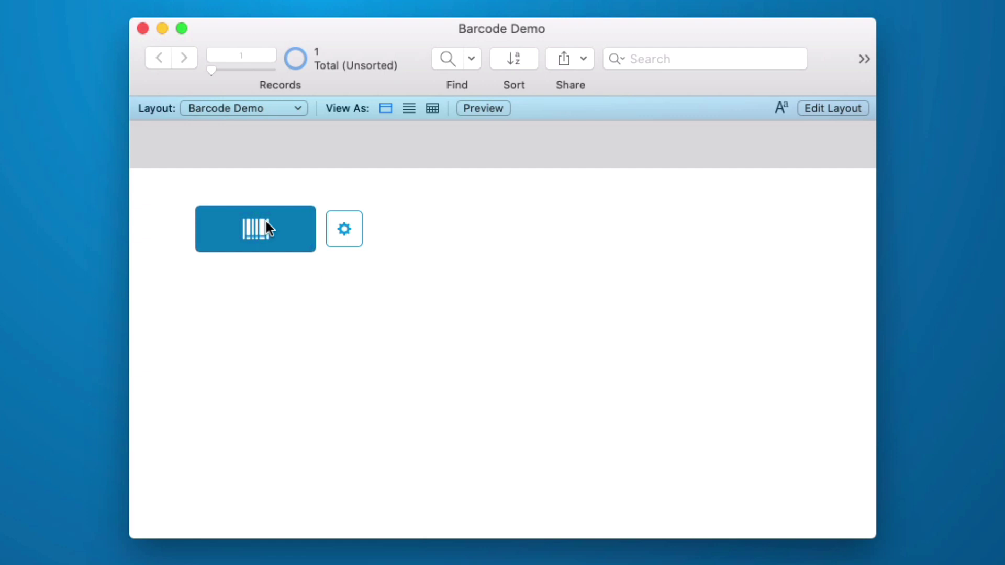
{"action": "left_click", "coordinate": [255, 230]}
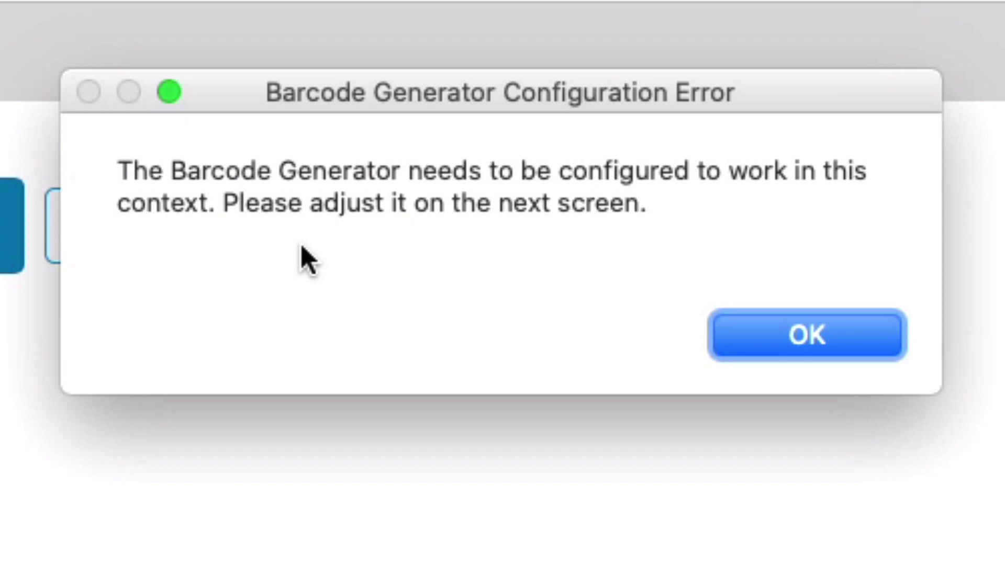
{"action": "left_click", "coordinate": [806, 335]}
{"action": "left_click", "coordinate": [581, 186]}
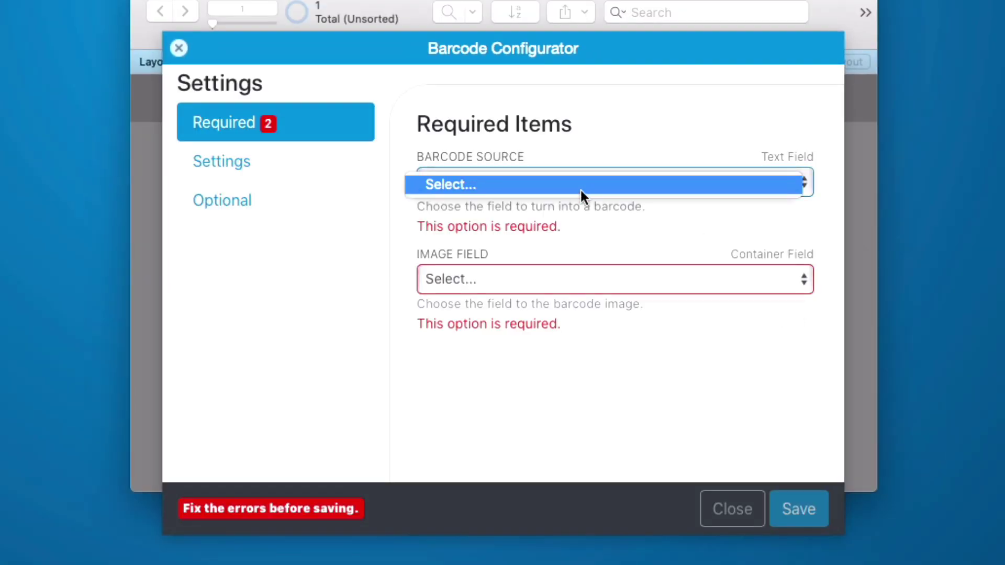
{"action": "left_click", "coordinate": [580, 188]}
{"action": "left_click", "coordinate": [565, 282]}
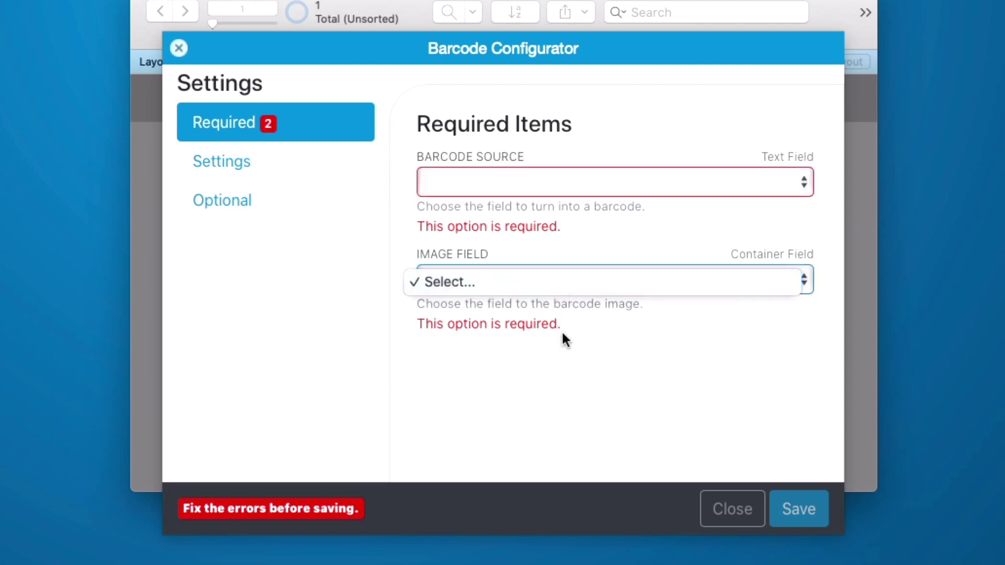
{"action": "left_click", "coordinate": [628, 145]}
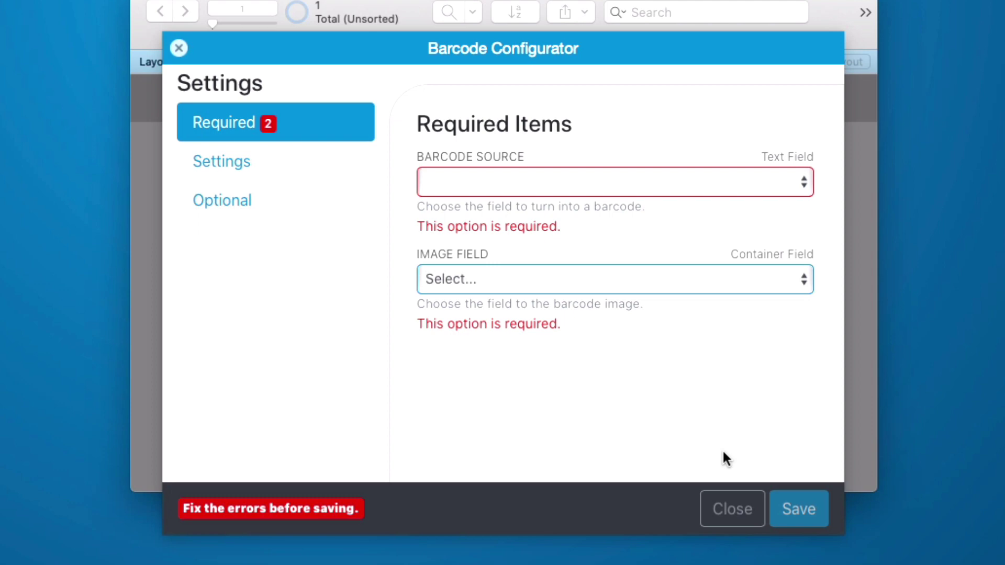
{"action": "left_click", "coordinate": [733, 510]}
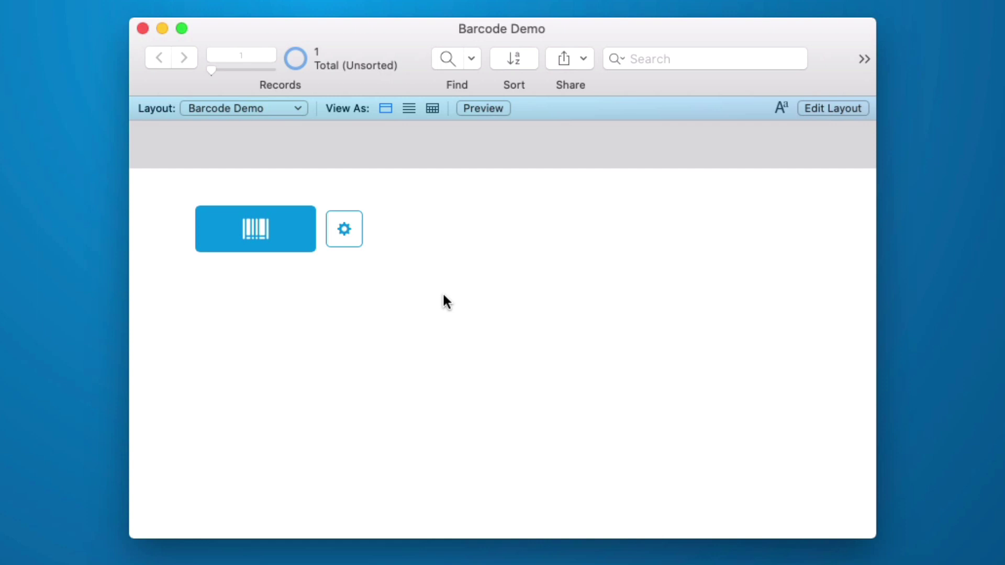
Set the layout to show records from the BarcodeGenerator table in Layout Setup
{"action": "key", "text": "super+l"}
{"action": "left_click", "coordinate": [324, 7]}
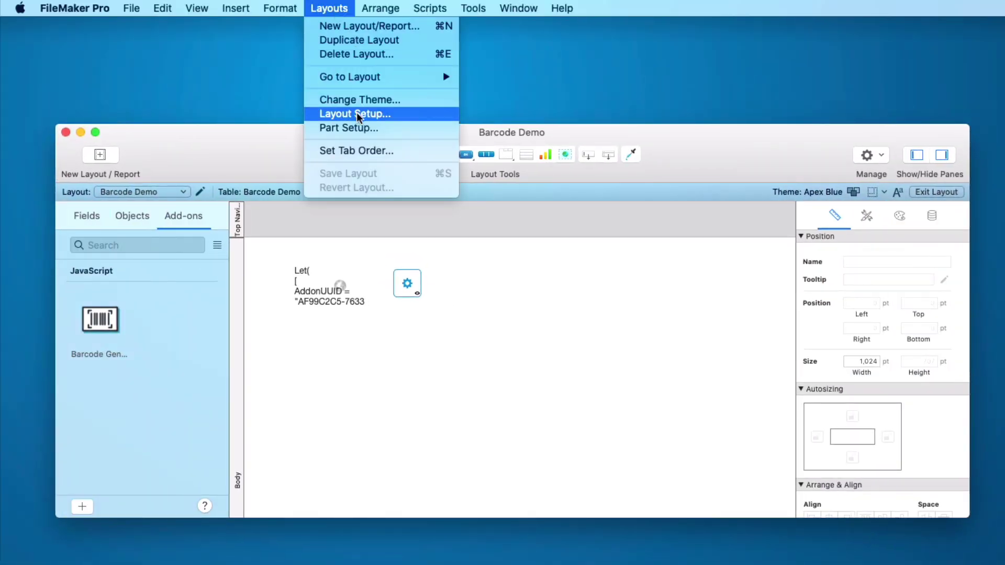
{"action": "left_click", "coordinate": [357, 114]}
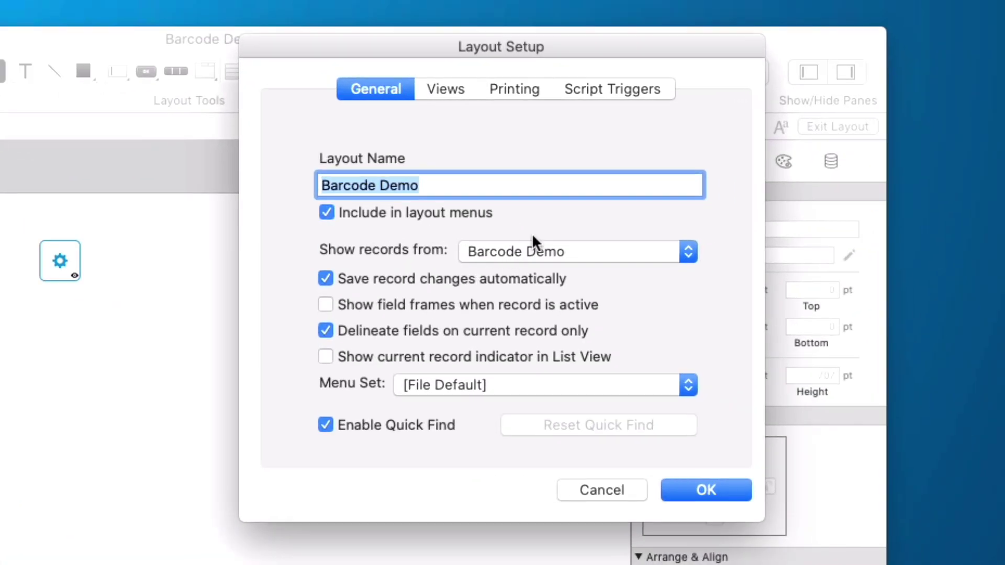
{"action": "left_click", "coordinate": [523, 249]}
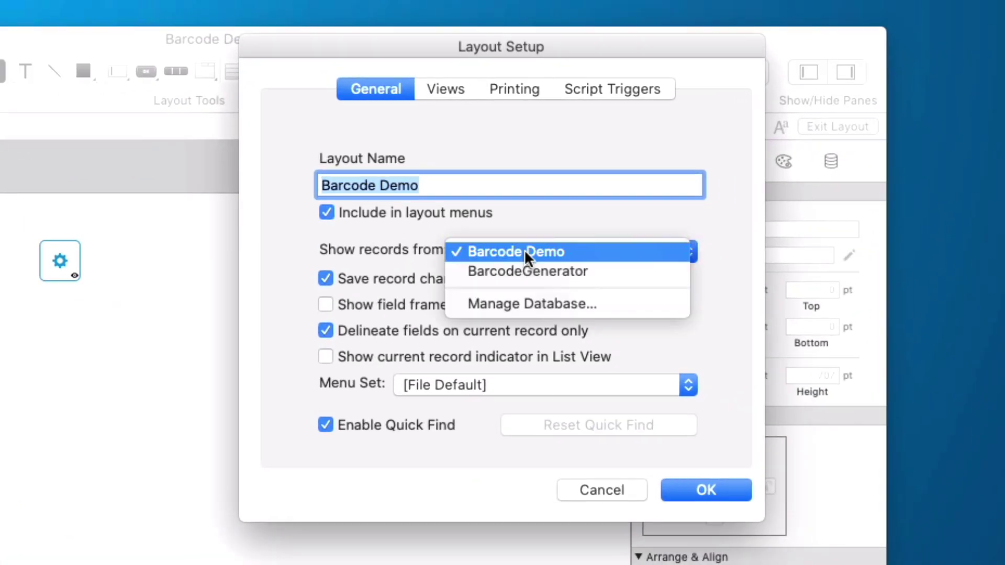
{"action": "left_click", "coordinate": [583, 271]}
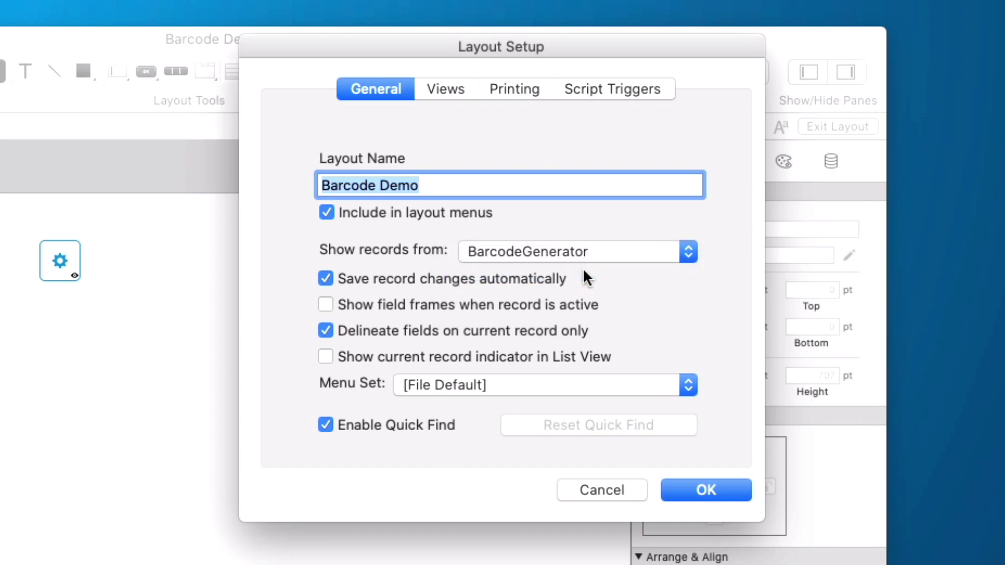
{"action": "key", "text": "Return"}
Place ExampleCode and ExampleContainer fields on the layout and open the barcode configurator
{"action": "left_click", "coordinate": [269, 74]}
{"action": "left_click_drag", "start_coordinate": [498, 207], "coordinate": [730, 252]}
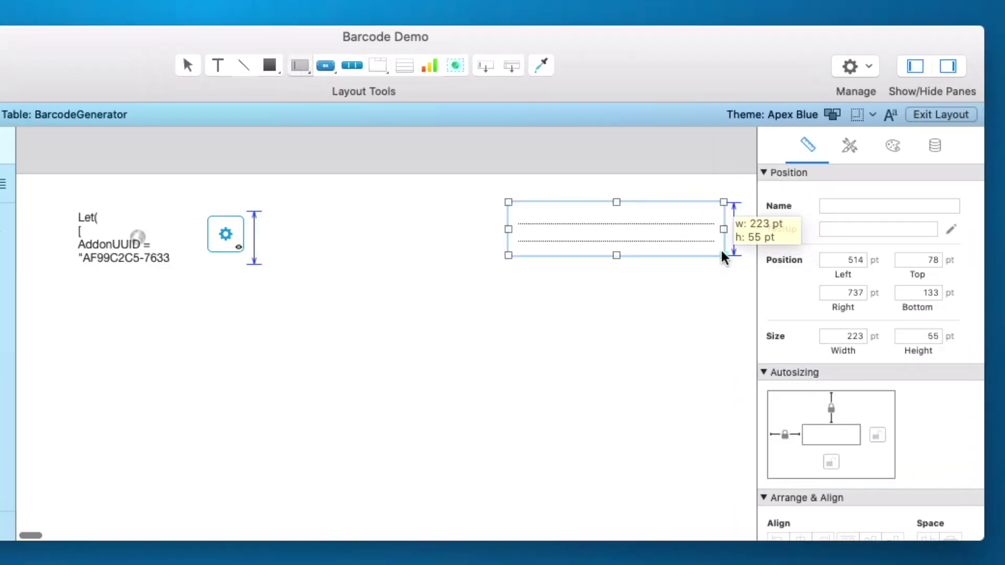
{"action": "double_click", "coordinate": [879, 308]}
{"action": "left_click_drag", "start_coordinate": [510, 262], "coordinate": [732, 341]}
{"action": "left_click_drag", "start_coordinate": [605, 379], "coordinate": [605, 378]}
{"action": "left_click", "coordinate": [804, 364]}
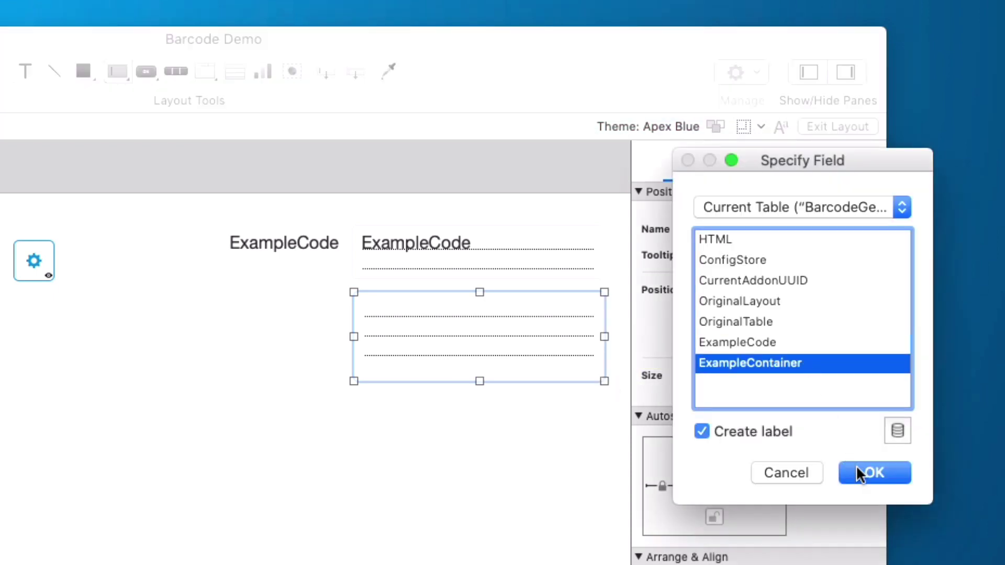
{"action": "left_click", "coordinate": [858, 469]}
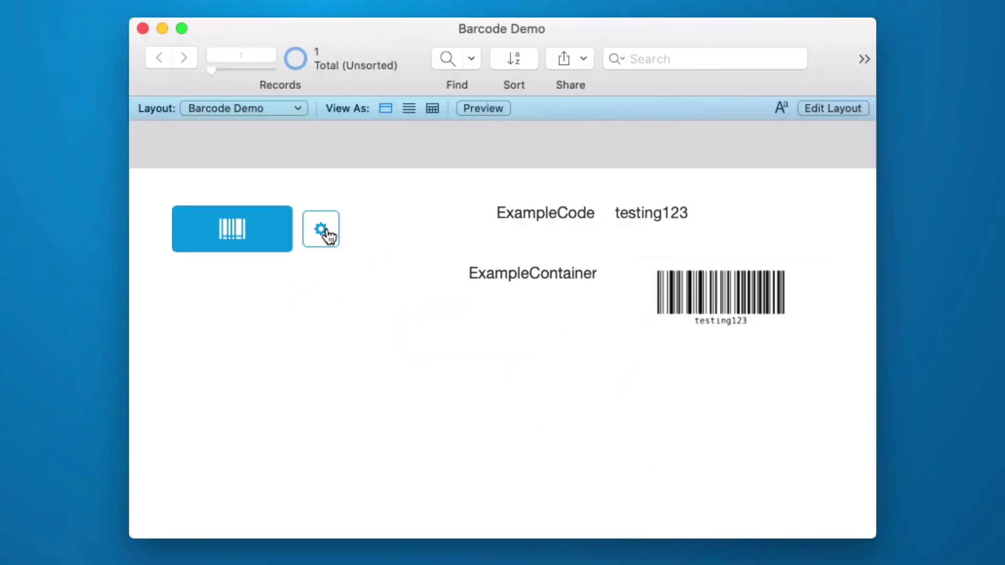
{"action": "left_click", "coordinate": [323, 232]}
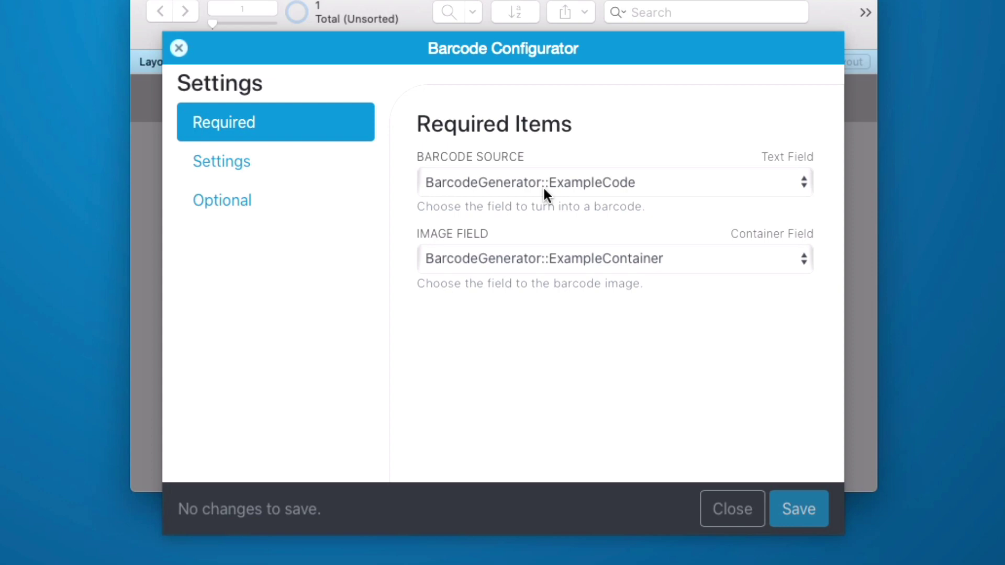
Close the configurator, clear the ExampleContainer image, and regenerate the barcode for testing123
{"action": "left_click", "coordinate": [733, 513]}
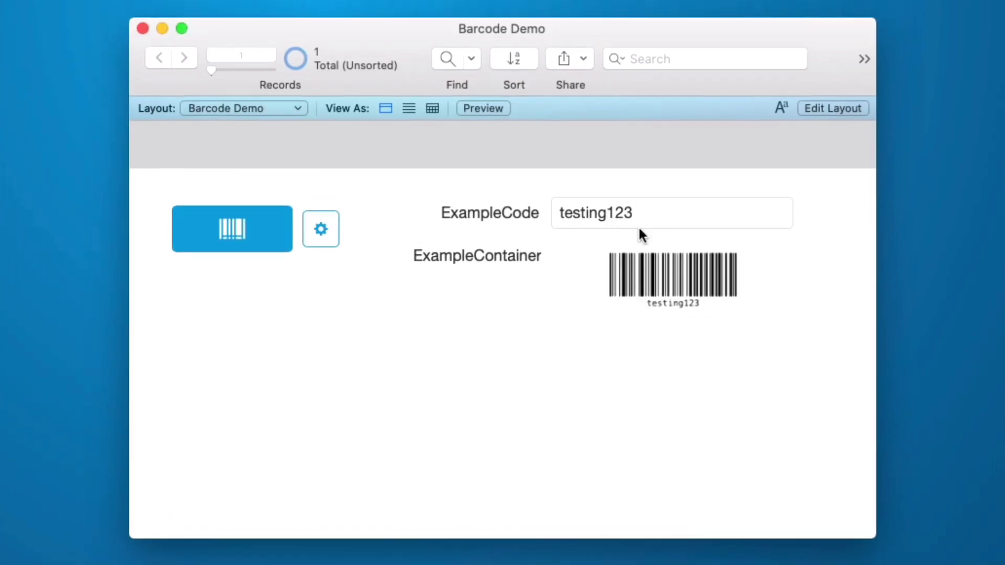
{"action": "left_click", "coordinate": [660, 289]}
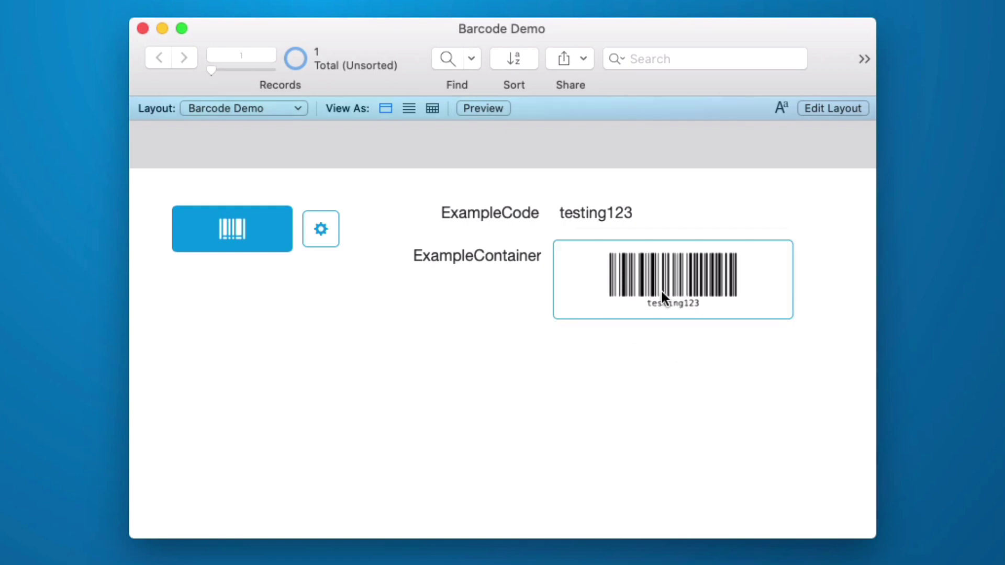
{"action": "key", "text": "Delete"}
{"action": "left_click", "coordinate": [231, 234]}
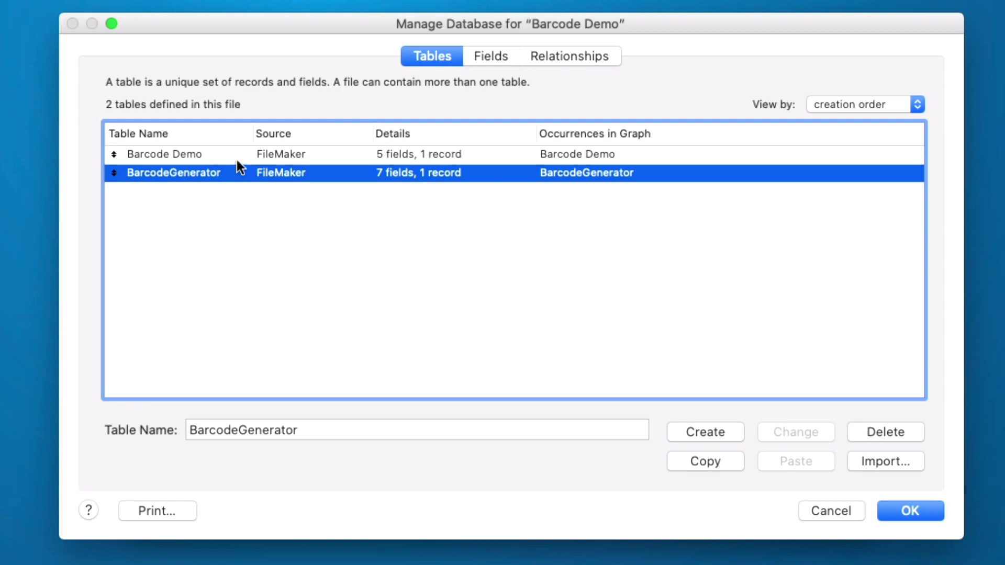
Copy the ExampleCode and ExampleContainer field definitions from the BarcodeGenerator table
{"action": "double_click", "coordinate": [228, 172]}
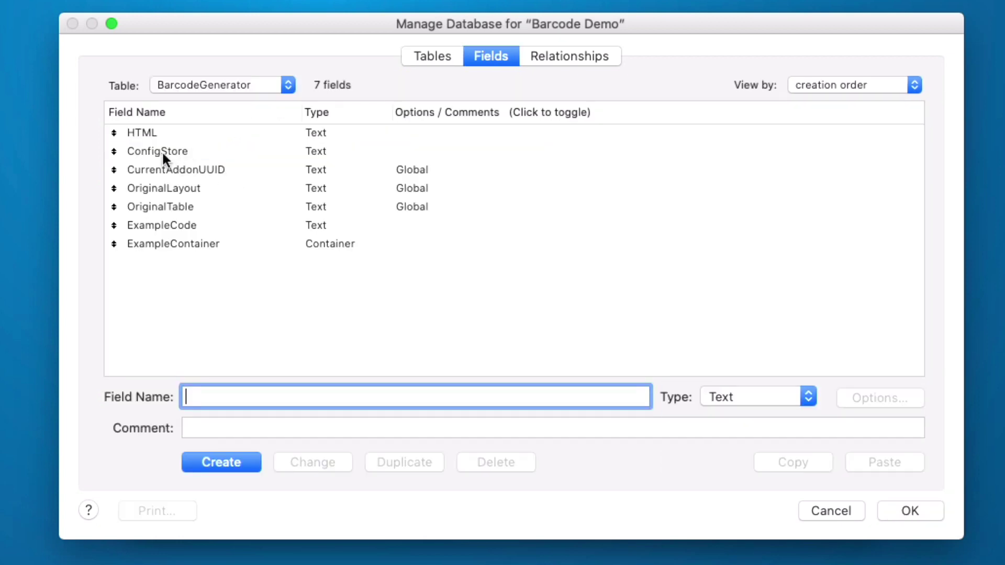
{"action": "left_click", "coordinate": [246, 83]}
{"action": "left_click", "coordinate": [247, 83]}
{"action": "left_click", "coordinate": [192, 229]}
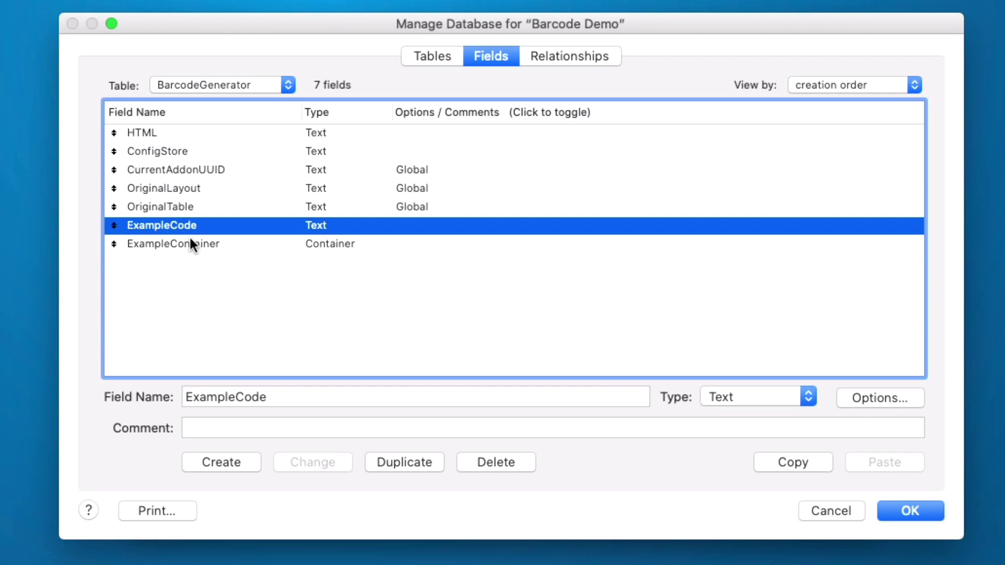
{"action": "left_click", "coordinate": [188, 241], "text": "shift"}
{"action": "left_click", "coordinate": [799, 463]}
Paste both fields into the Barcode Demo table and confirm the database changes
{"action": "left_click", "coordinate": [244, 83]}
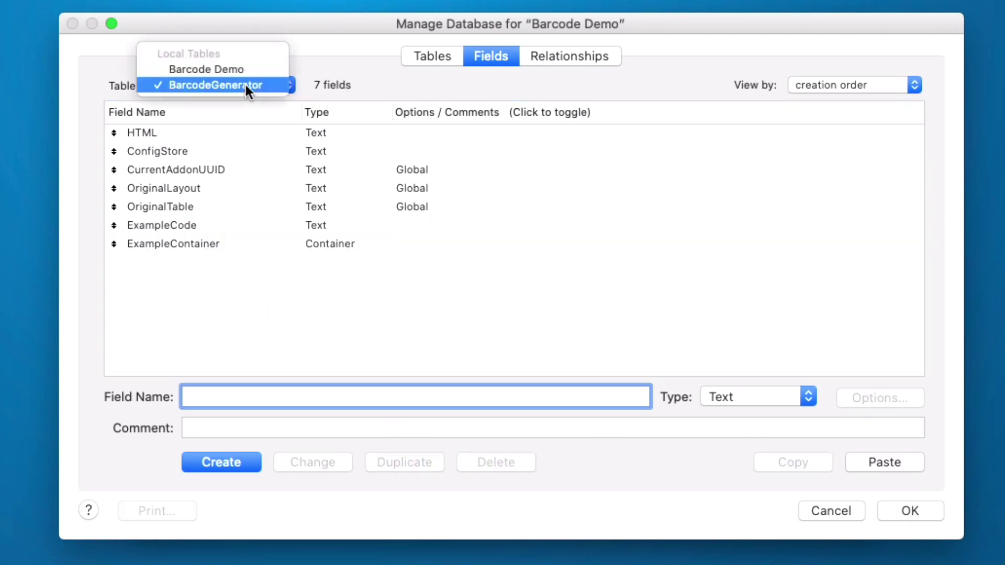
{"action": "left_click", "coordinate": [253, 70]}
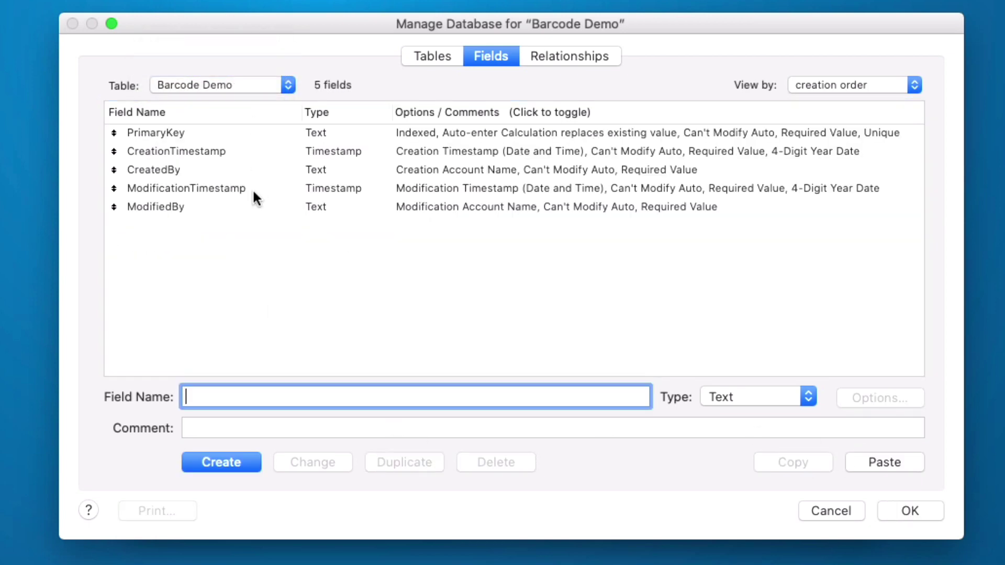
{"action": "left_click", "coordinate": [871, 463]}
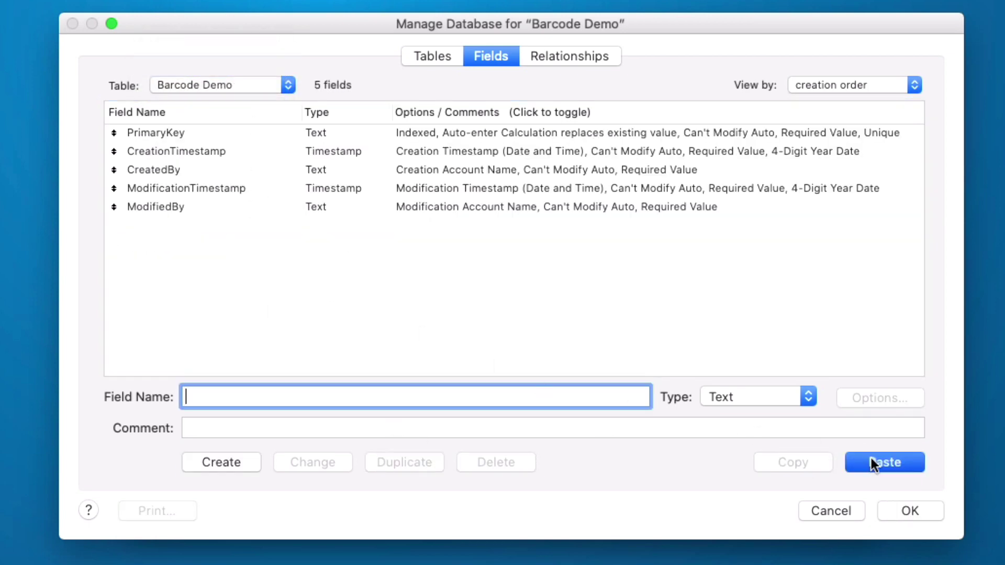
{"action": "left_click", "coordinate": [910, 518]}
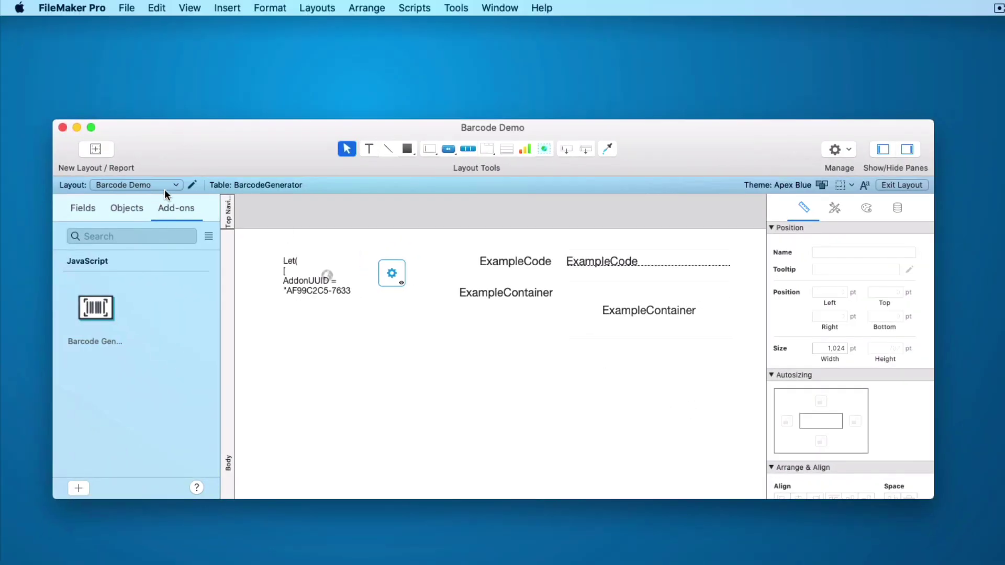
Switch the layout to show records from the Barcode Demo table
{"action": "left_click", "coordinate": [317, 8]}
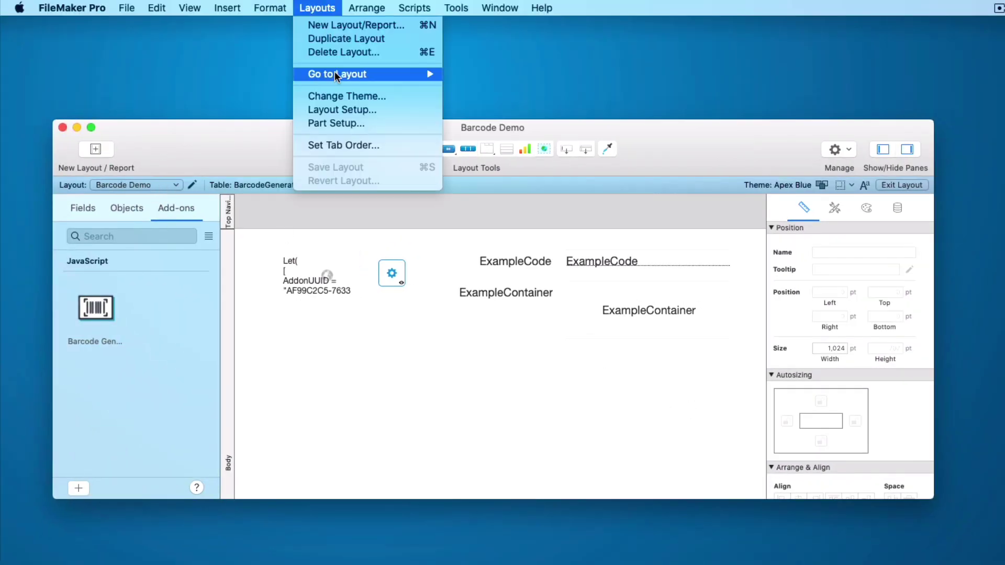
{"action": "left_click", "coordinate": [367, 109]}
{"action": "left_click", "coordinate": [685, 266]}
{"action": "left_click", "coordinate": [692, 253]}
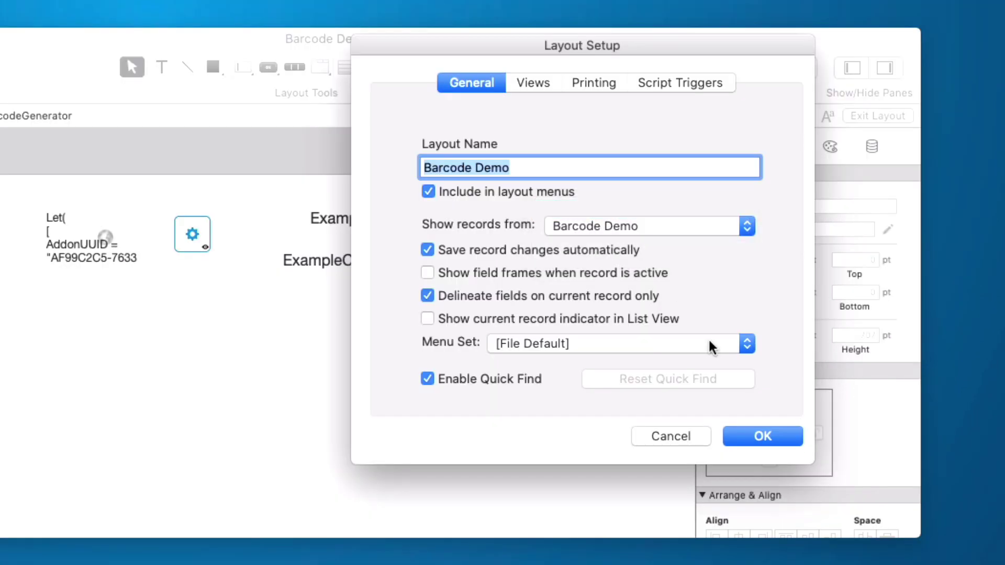
{"action": "left_click", "coordinate": [744, 430]}
Re-point ExampleCode and ExampleContainer to Barcode Demo's fields and open the barcode configurator
{"action": "double_click", "coordinate": [498, 221]}
{"action": "left_click", "coordinate": [815, 181]}
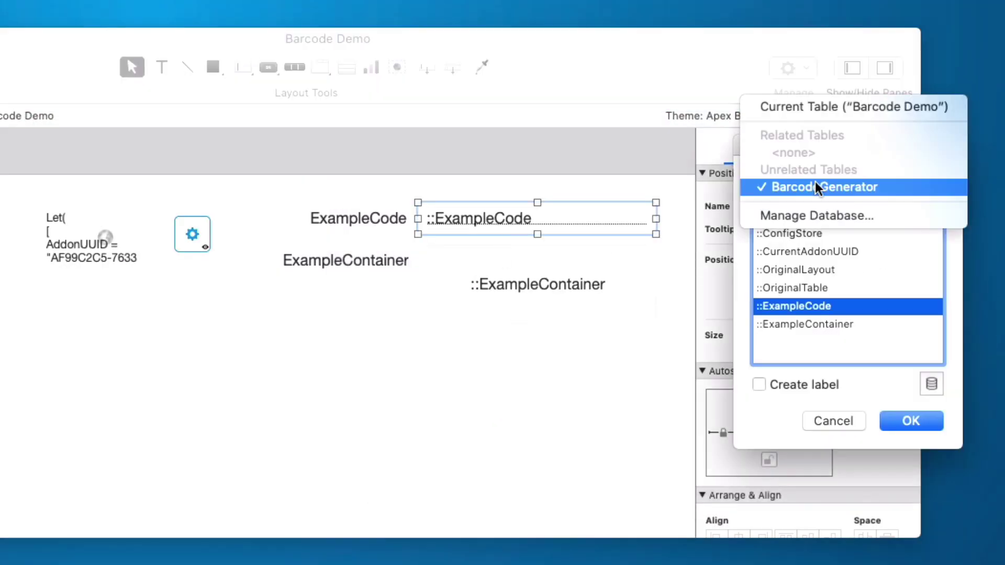
{"action": "left_click", "coordinate": [847, 106]}
{"action": "double_click", "coordinate": [887, 301]}
{"action": "double_click", "coordinate": [596, 307]}
{"action": "left_click", "coordinate": [807, 187]}
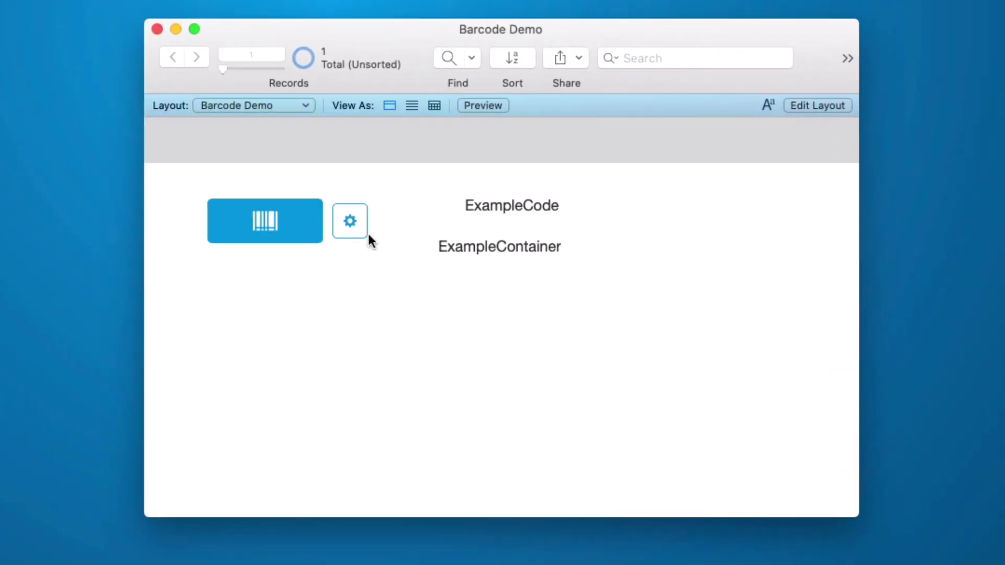
{"action": "left_click", "coordinate": [358, 231]}
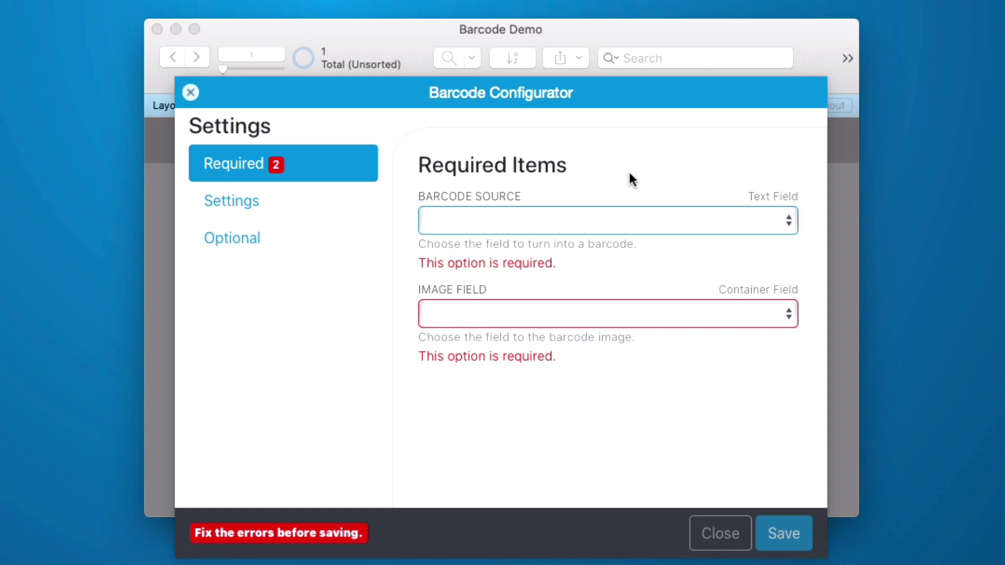
Set barcode source to Barcode Demo::ExampleCode and image field to Barcode Demo::ExampleContainer, then save
{"action": "left_click", "coordinate": [662, 221]}
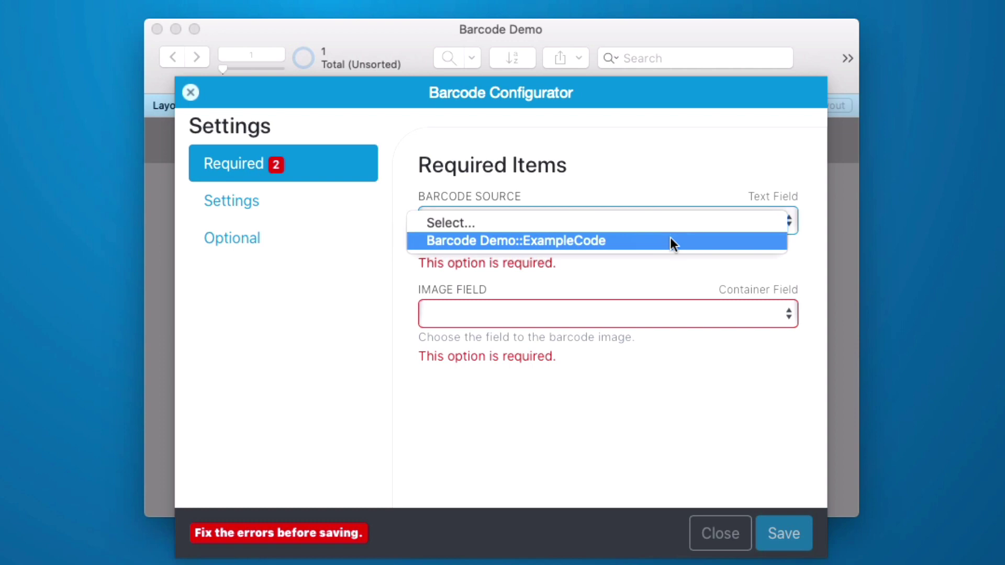
{"action": "left_click", "coordinate": [670, 240]}
{"action": "left_click", "coordinate": [588, 293]}
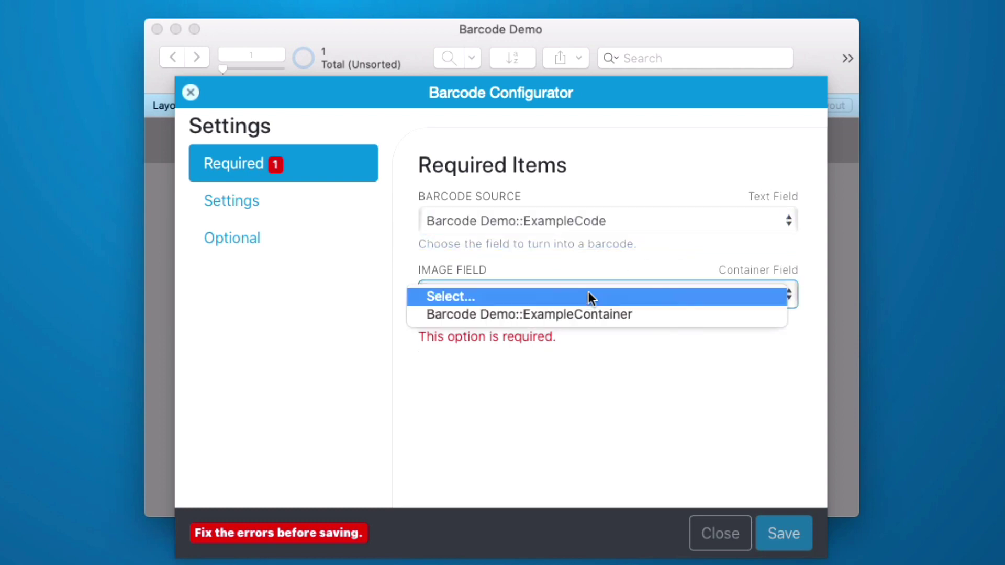
{"action": "left_click", "coordinate": [585, 318]}
{"action": "left_click", "coordinate": [783, 529]}
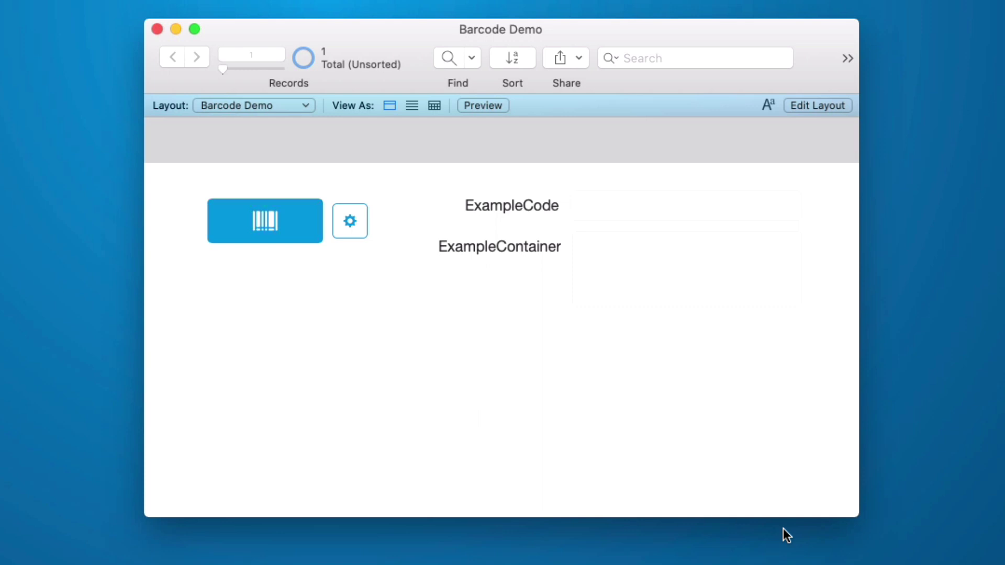
Enter 123ABC in ExampleCode, generate its barcode into ExampleContainer, and drag the image out
{"action": "left_click", "coordinate": [598, 205]}
{"action": "type", "text": "123ABC"}
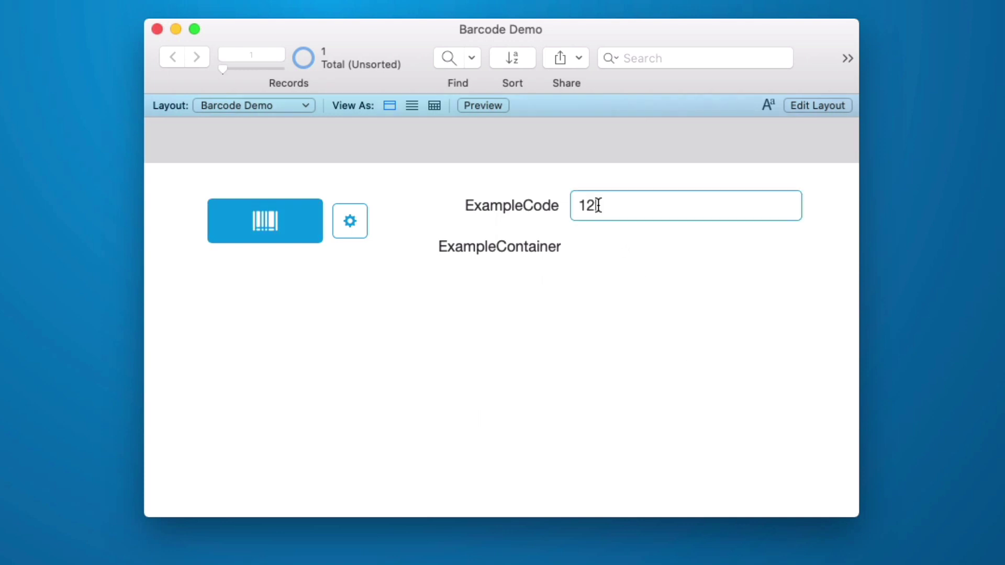
{"action": "left_click", "coordinate": [444, 331]}
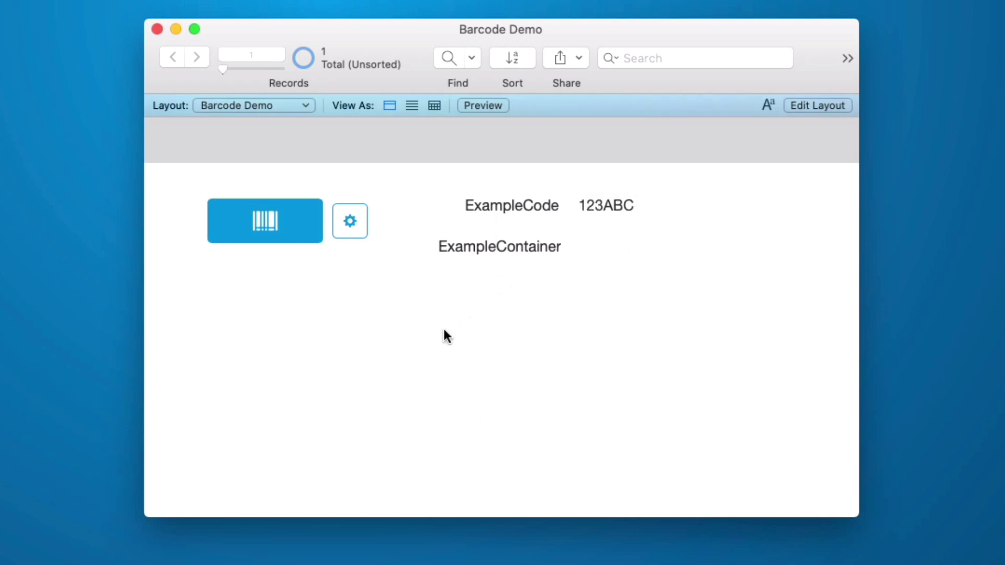
{"action": "left_click", "coordinate": [283, 220]}
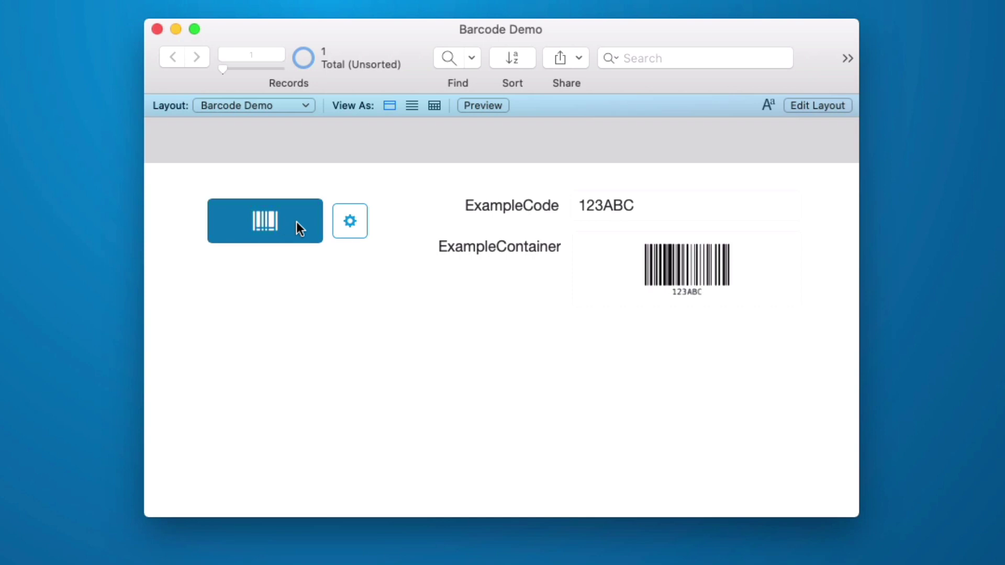
{"action": "left_click_drag", "start_coordinate": [680, 272], "coordinate": [698, 374]}
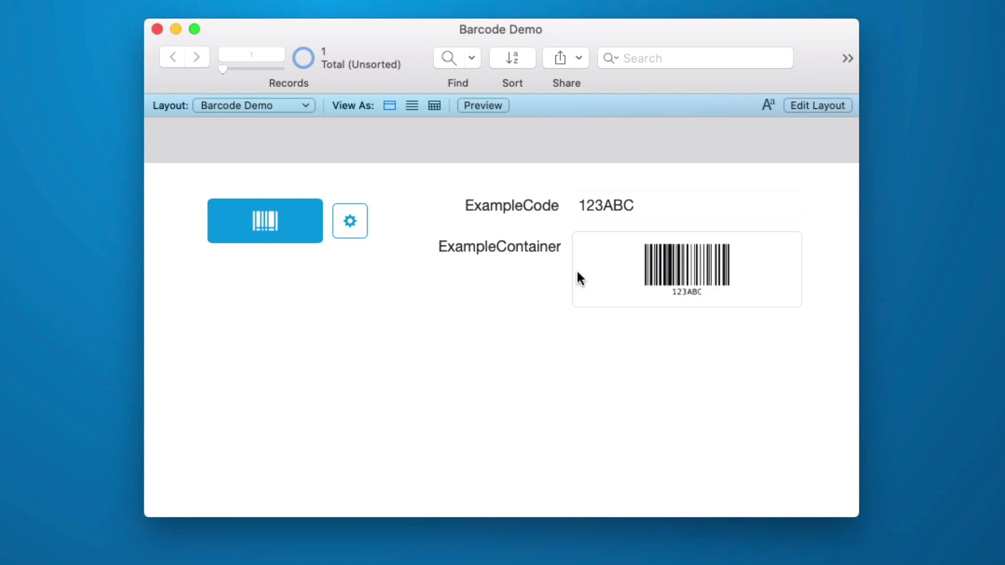
Reopen the barcode configurator and change the Barcode Format from CODE128 to CODE39
{"action": "left_click", "coordinate": [354, 225]}
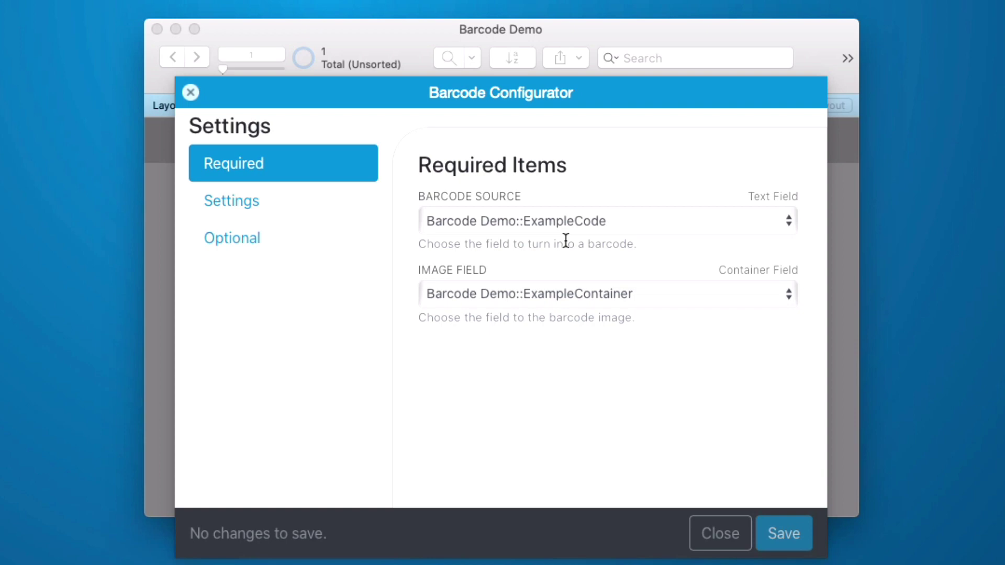
{"action": "left_click", "coordinate": [285, 206]}
{"action": "left_click", "coordinate": [516, 221]}
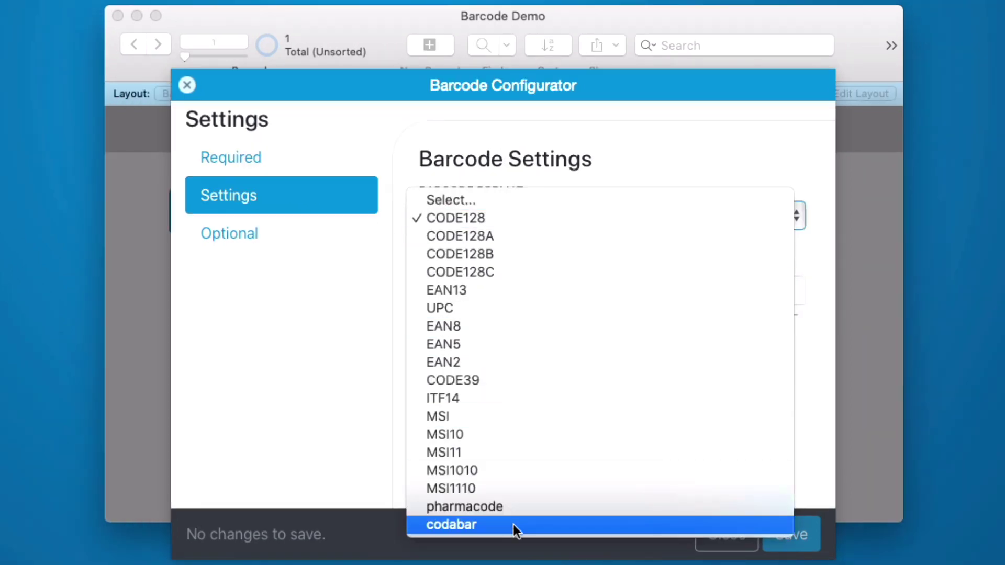
{"action": "left_click", "coordinate": [510, 380]}
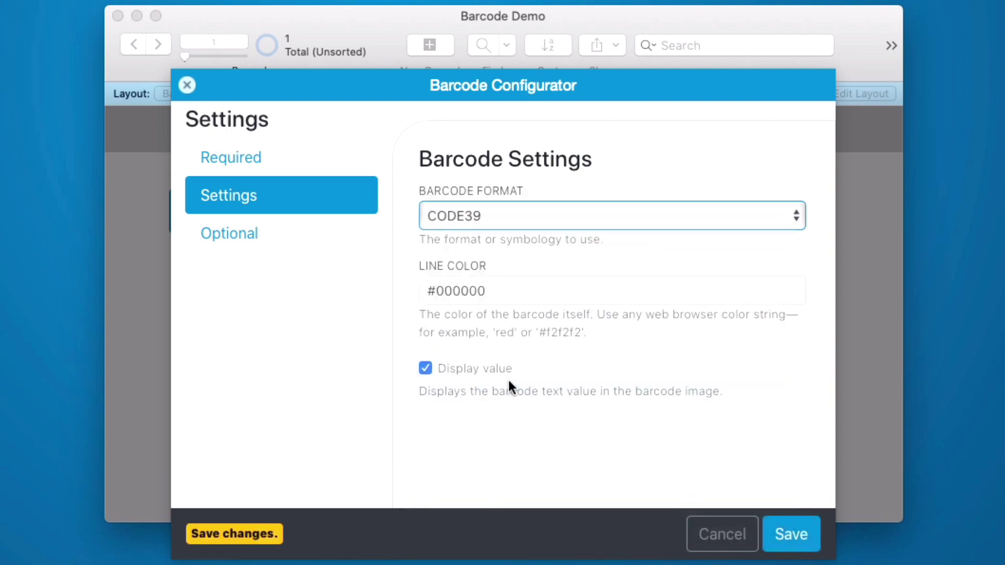
Change the 123ABC barcode's line colour to Red, turn off Display value, save, and regenerate it
{"action": "left_click", "coordinate": [517, 291]}
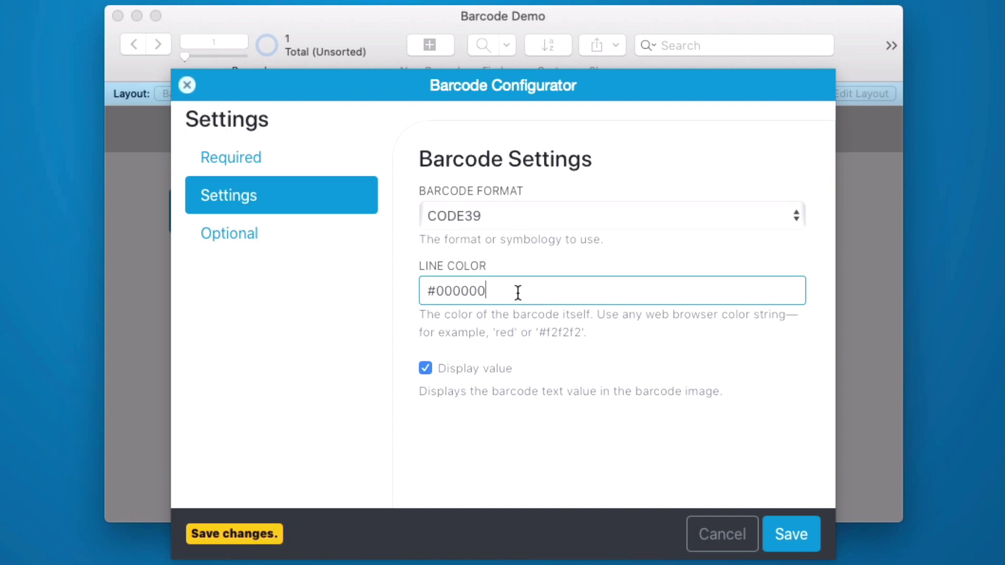
{"action": "left_click_drag", "start_coordinate": [517, 291], "coordinate": [417, 288]}
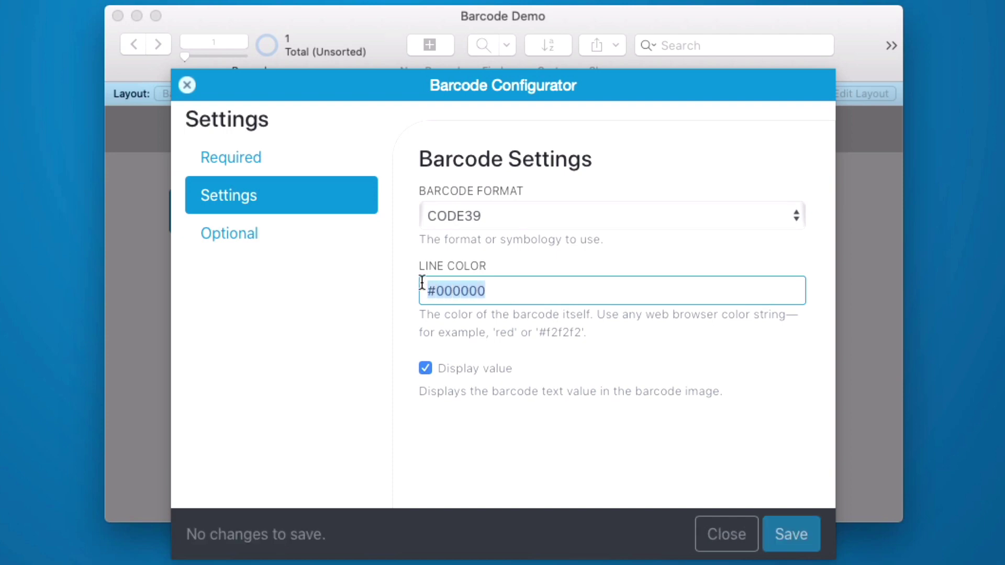
{"action": "type", "text": "Red"}
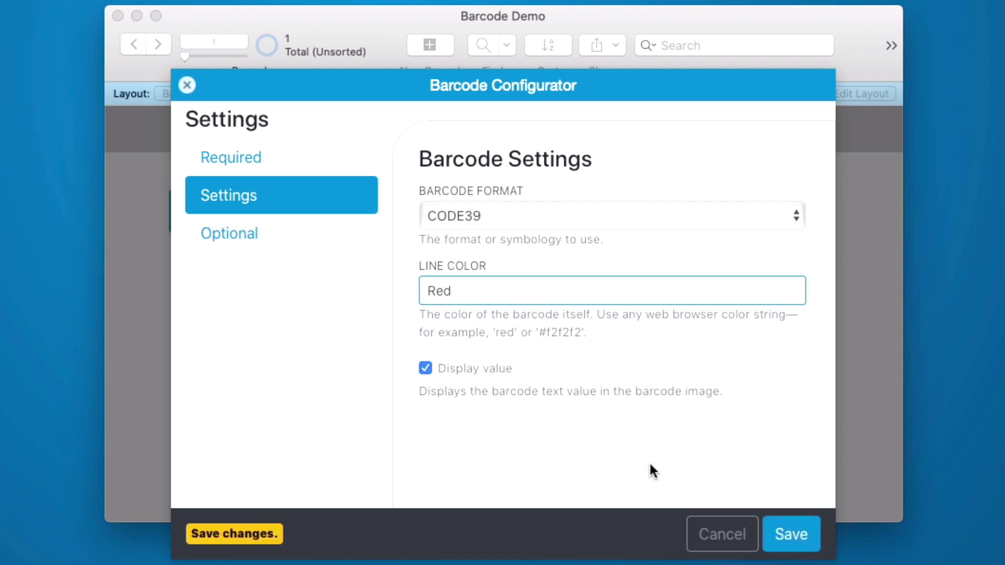
{"action": "left_click", "coordinate": [430, 367]}
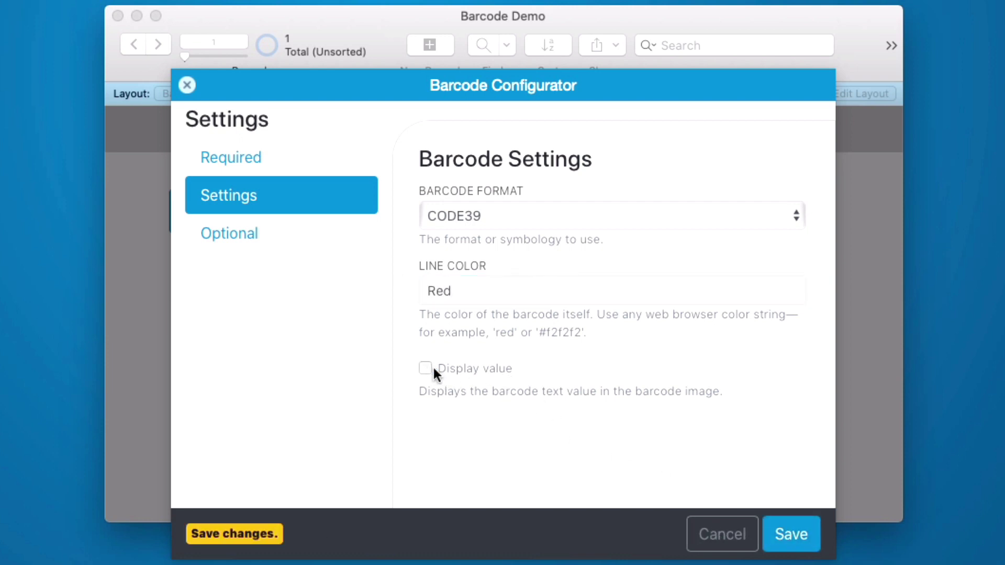
{"action": "left_click", "coordinate": [791, 533]}
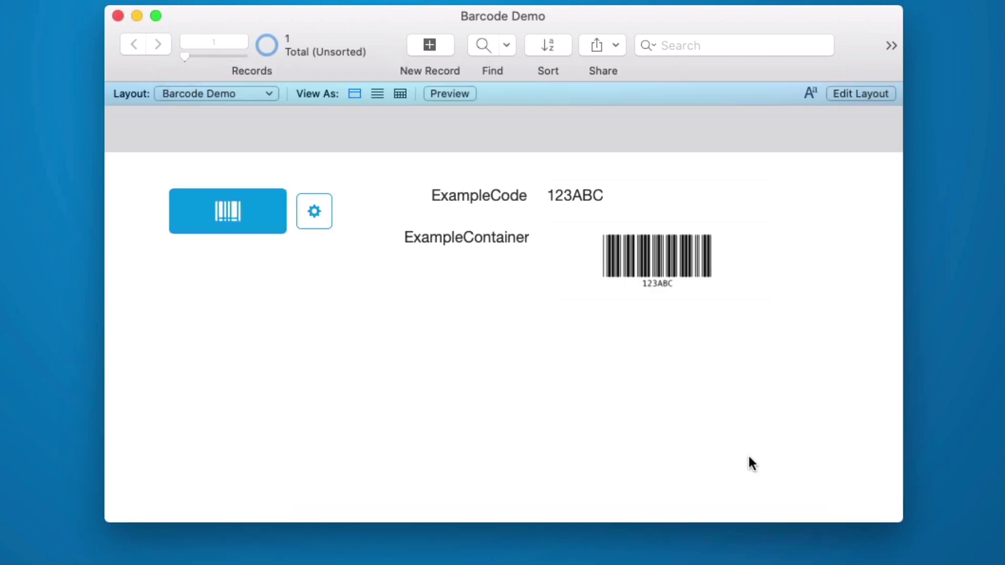
{"action": "left_click", "coordinate": [232, 216]}
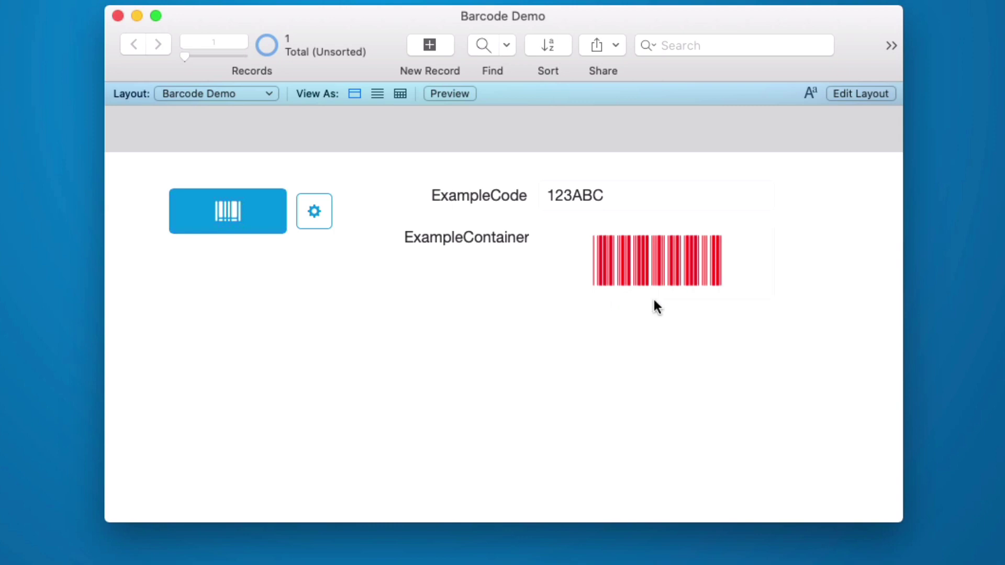
{"action": "left_click", "coordinate": [314, 210]}
Restore the #000000 line colour with Display value on, save, and regenerate the 123ABC barcode
{"action": "left_click", "coordinate": [251, 199]}
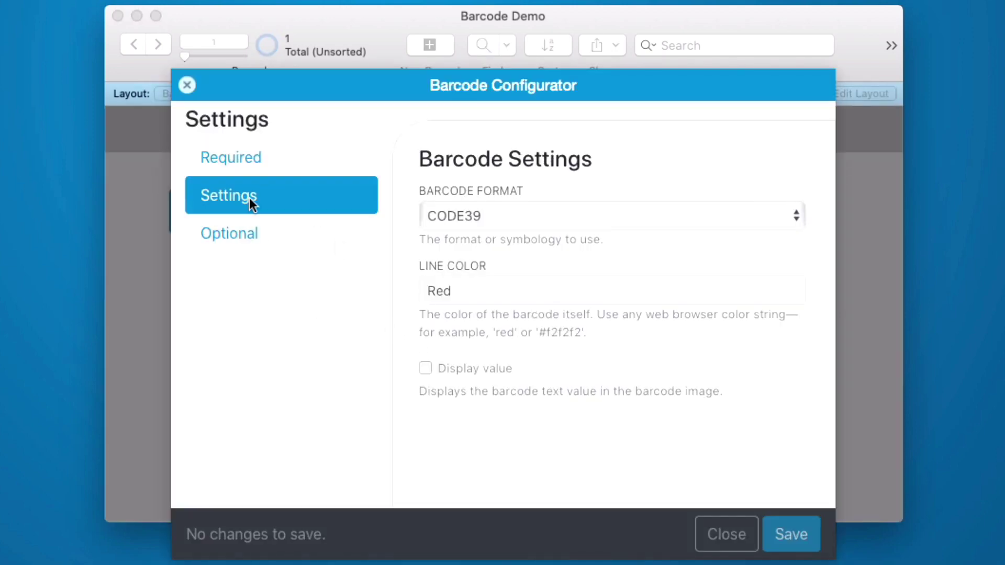
{"action": "left_click", "coordinate": [507, 373]}
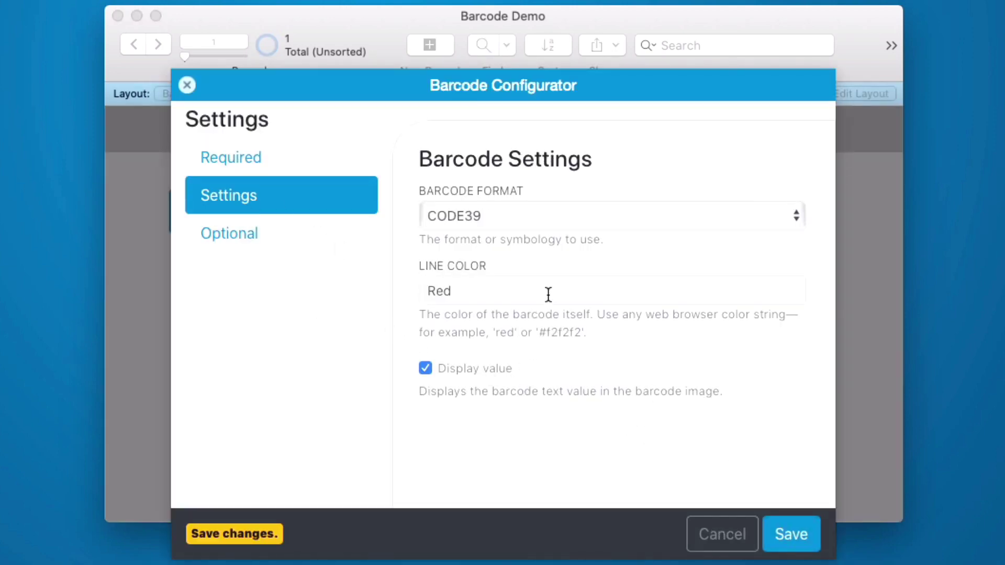
{"action": "left_click_drag", "start_coordinate": [548, 295], "coordinate": [409, 283]}
{"action": "type", "text": "#"}
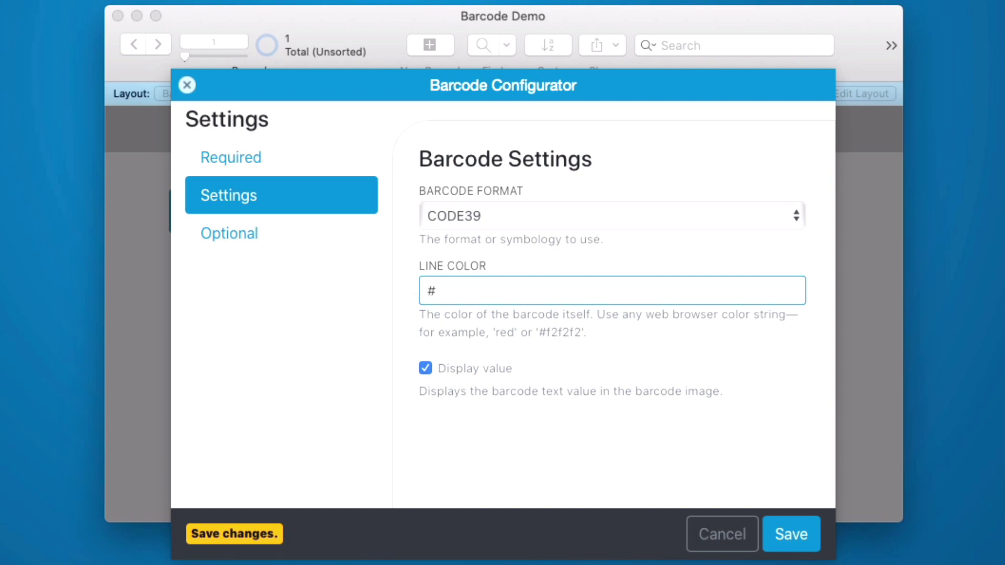
{"action": "type", "text": "000000"}
{"action": "left_click", "coordinate": [791, 534]}
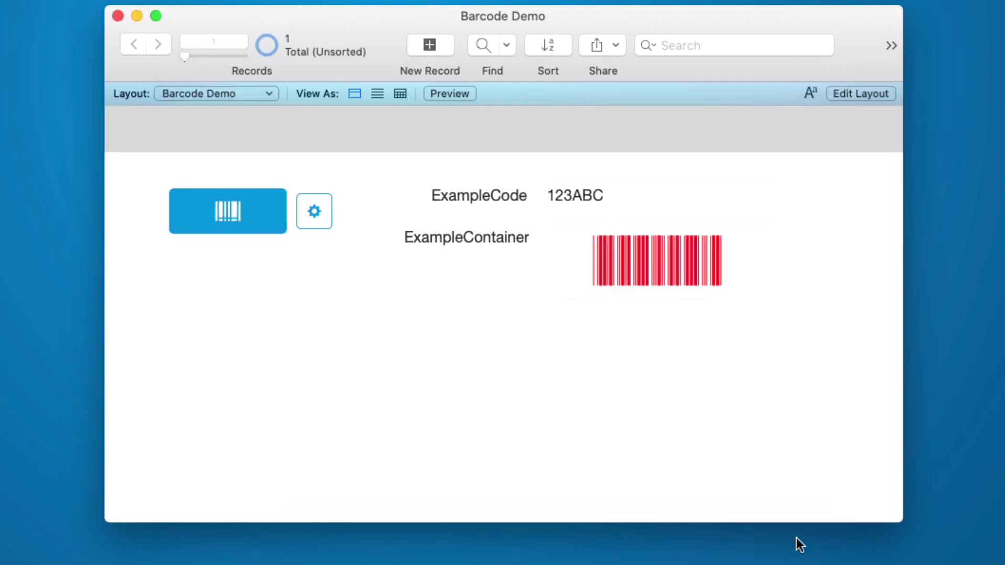
{"action": "left_click", "coordinate": [233, 215]}
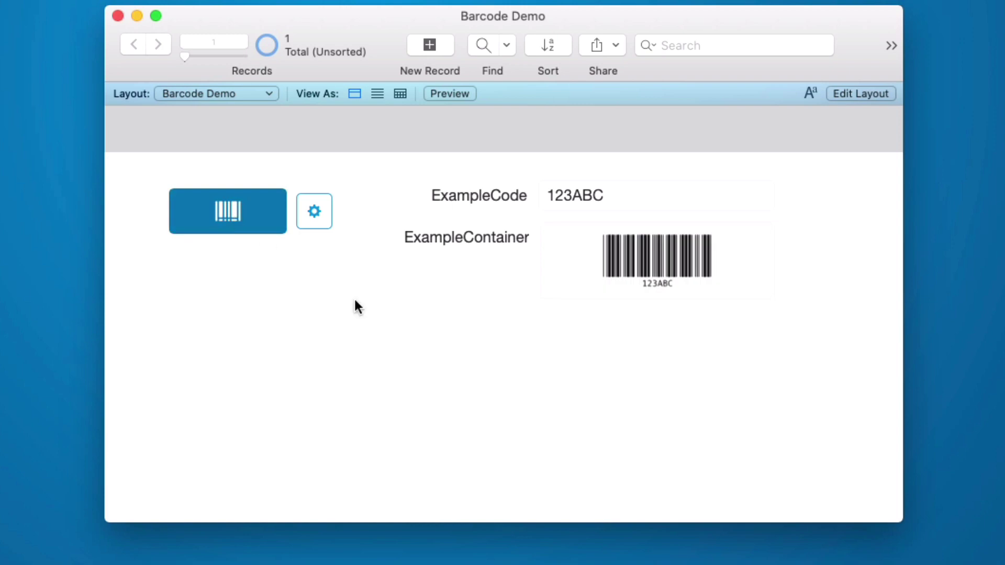
Change the Optional background colour from #f2f2f2 to BLACK and save
{"action": "left_click", "coordinate": [693, 262]}
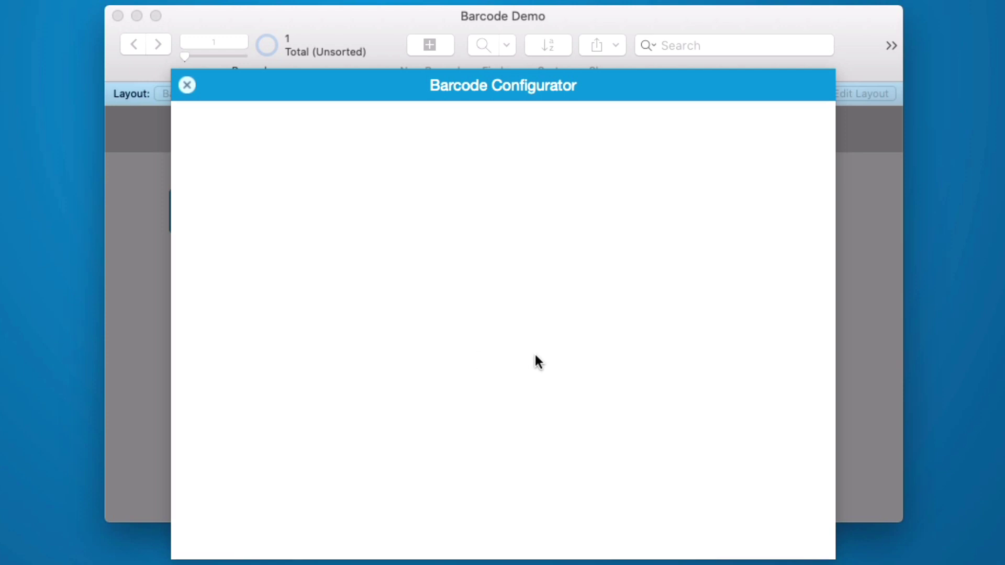
{"action": "left_click", "coordinate": [340, 242]}
{"action": "left_click", "coordinate": [542, 215]}
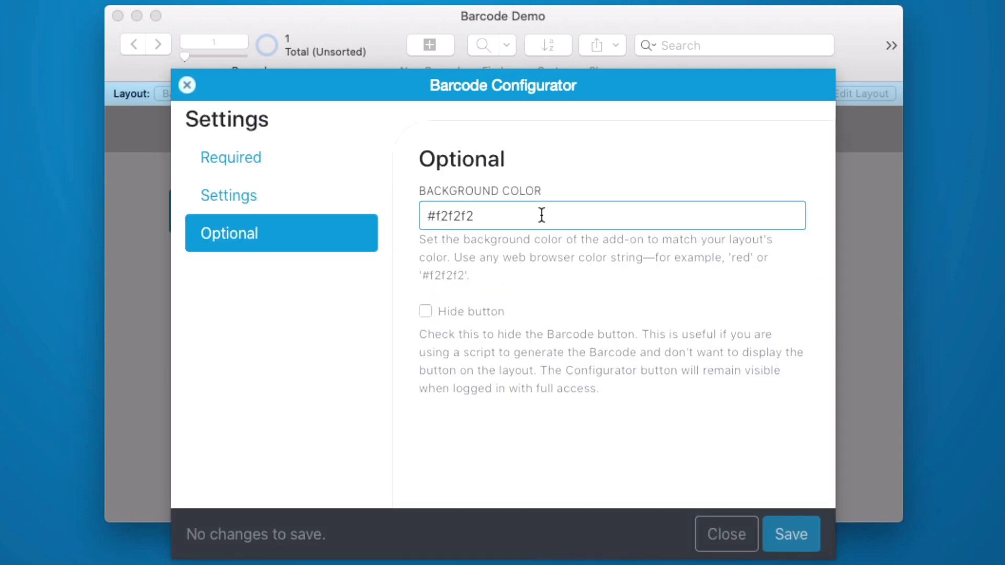
{"action": "left_click_drag", "start_coordinate": [498, 217], "coordinate": [425, 216]}
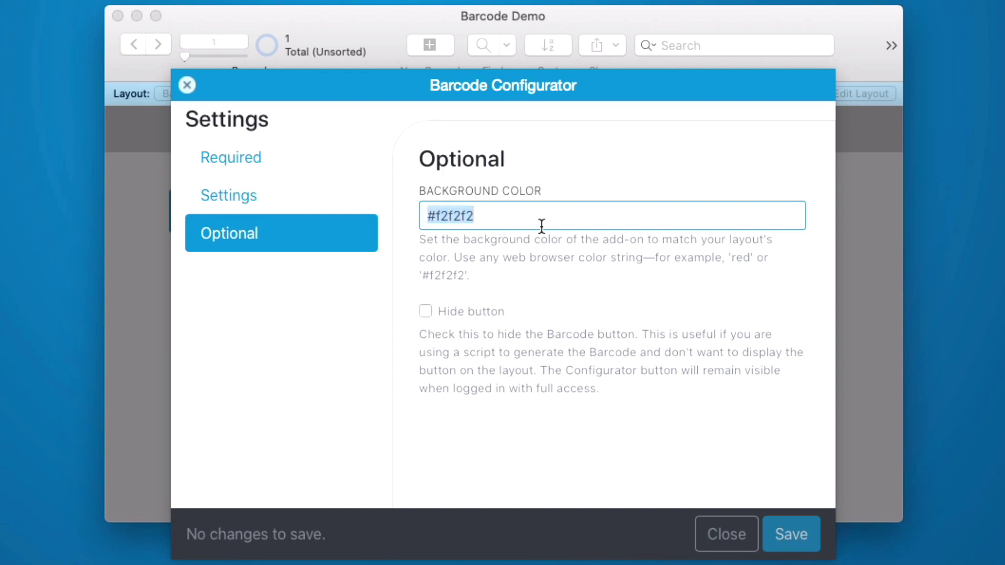
{"action": "type", "text": "BLACK"}
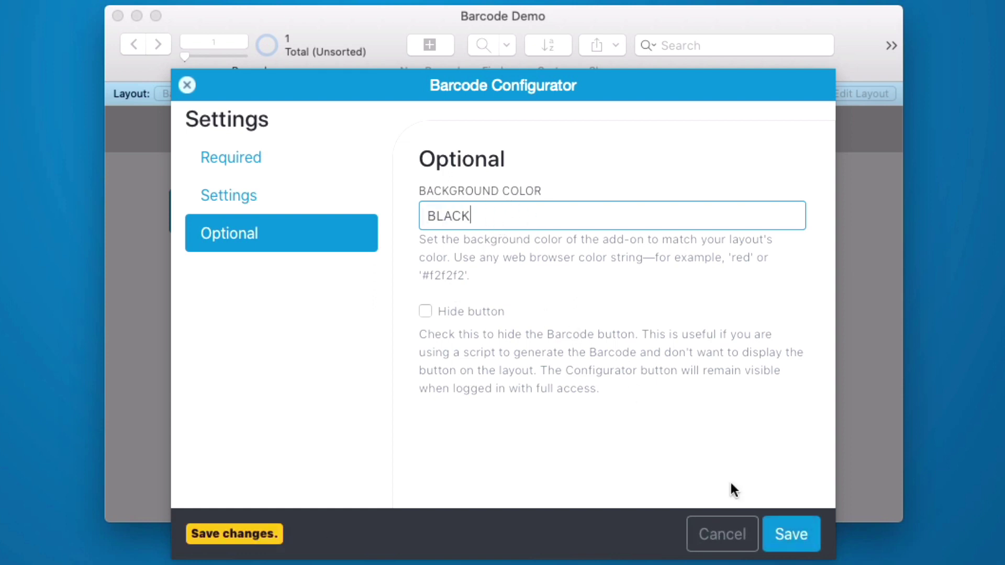
{"action": "left_click", "coordinate": [774, 533]}
Turn on Hide button in the configurator's Optional settings and save
{"action": "left_click", "coordinate": [316, 217]}
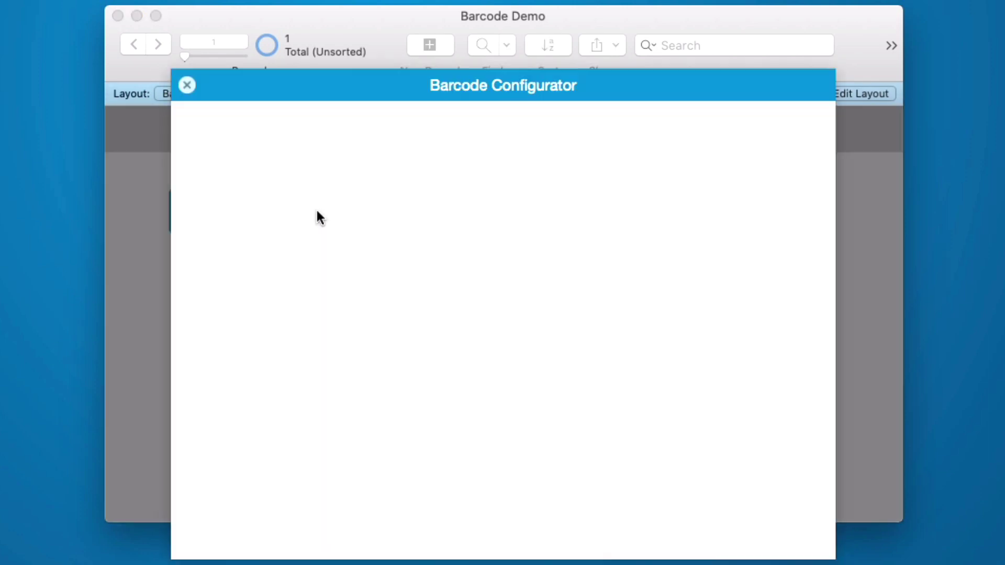
{"action": "left_click", "coordinate": [262, 232]}
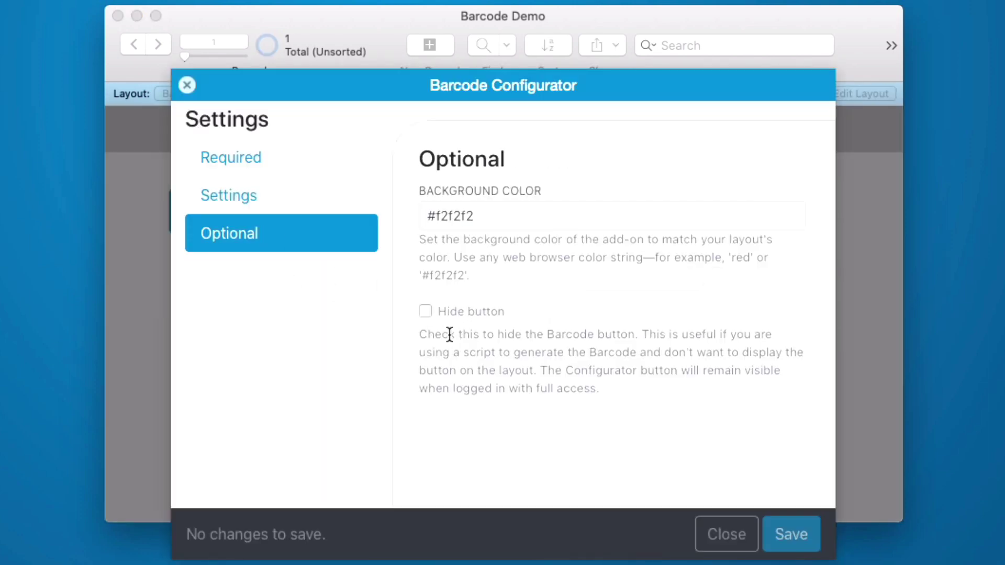
{"action": "left_click", "coordinate": [425, 312]}
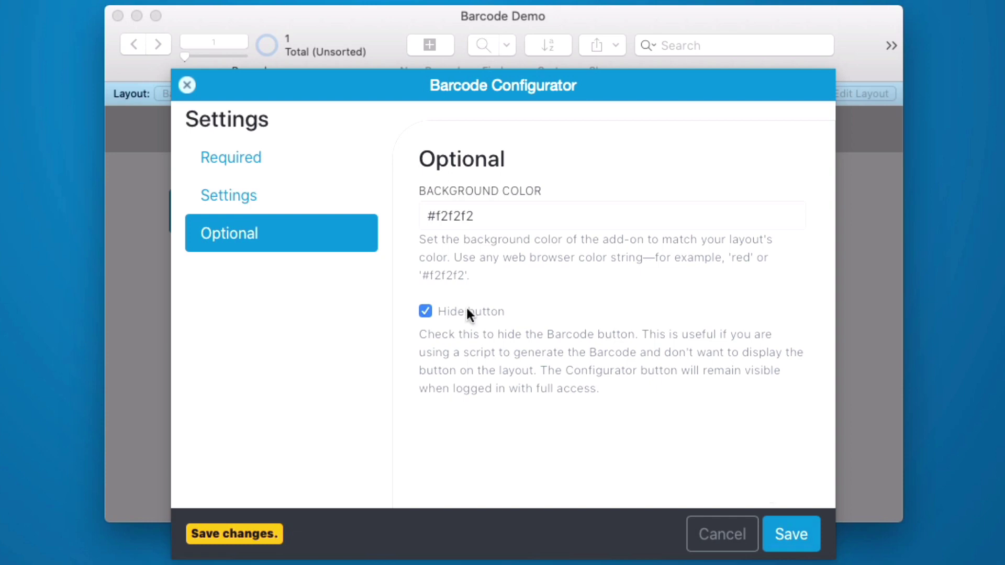
{"action": "left_click", "coordinate": [787, 546]}
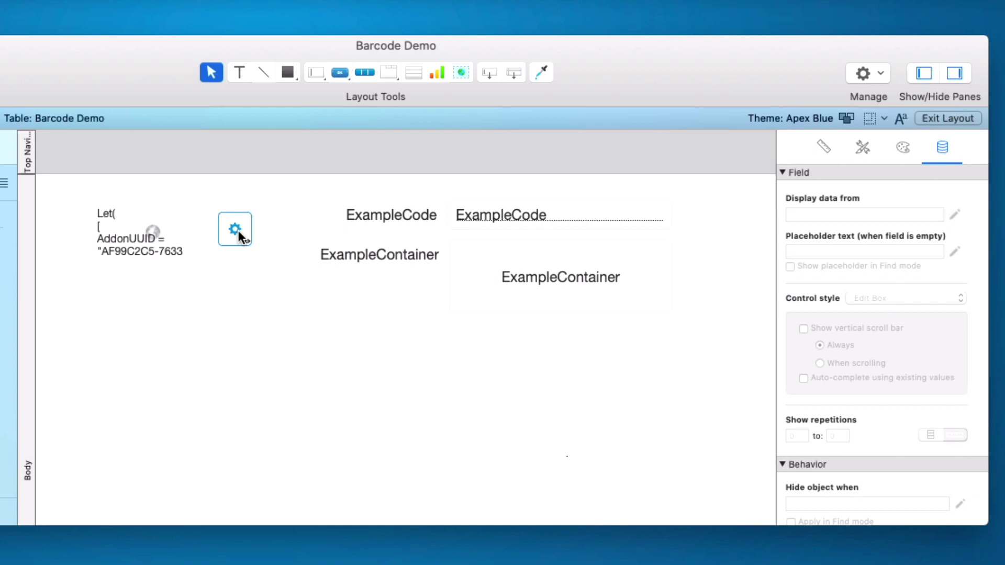
Ungroup the add-on's text and gear objects and move the gear button into Top Navigation
{"action": "left_click", "coordinate": [200, 239]}
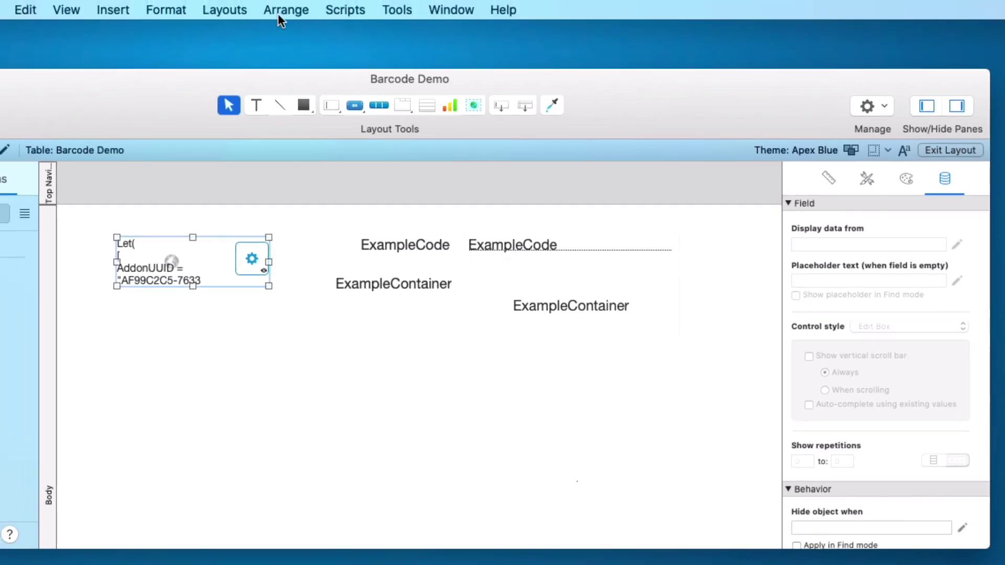
{"action": "left_click", "coordinate": [285, 10]}
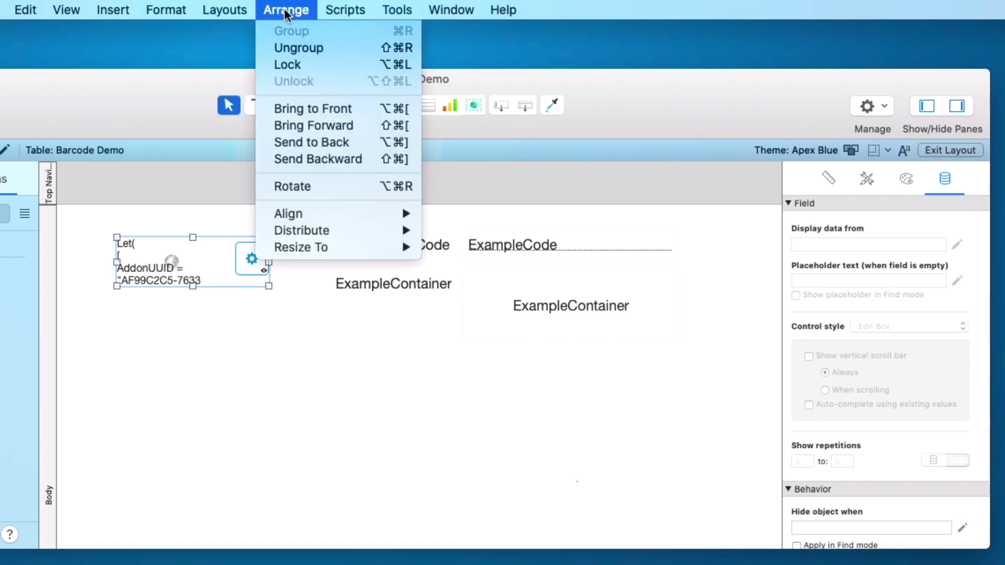
{"action": "left_click", "coordinate": [296, 47]}
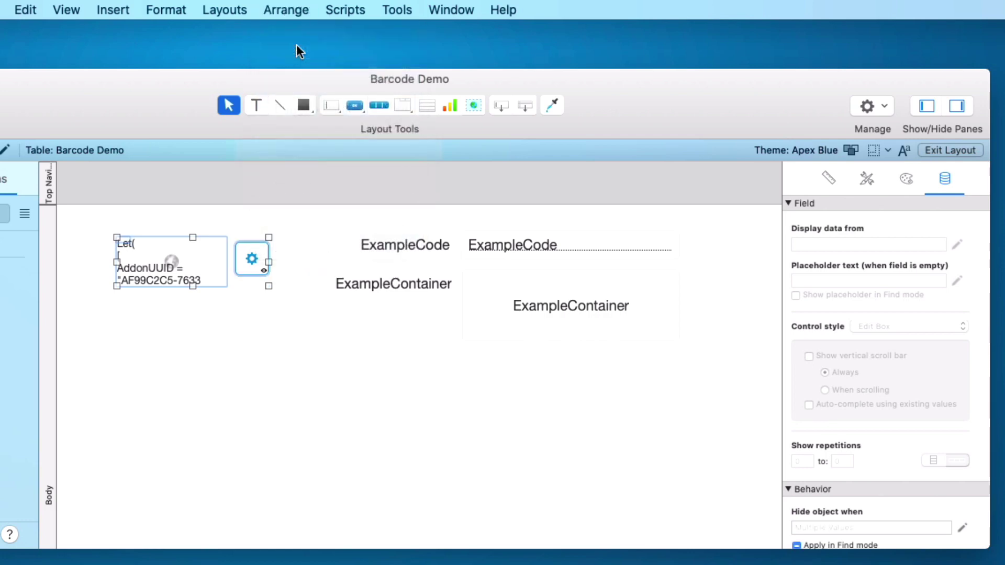
{"action": "left_click", "coordinate": [246, 259]}
{"action": "left_click_drag", "start_coordinate": [233, 245], "coordinate": [57, 146]}
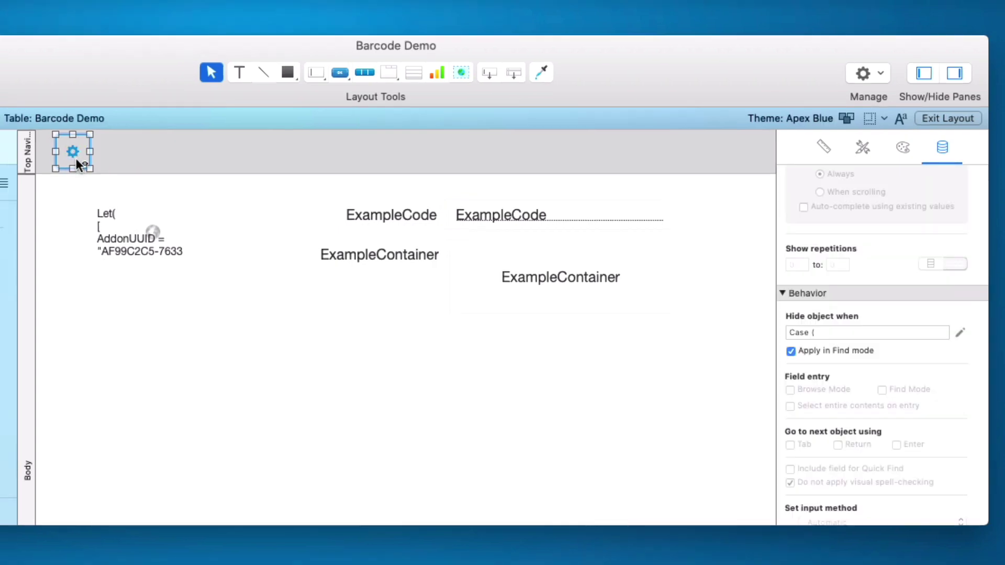
{"action": "double_click", "coordinate": [73, 153]}
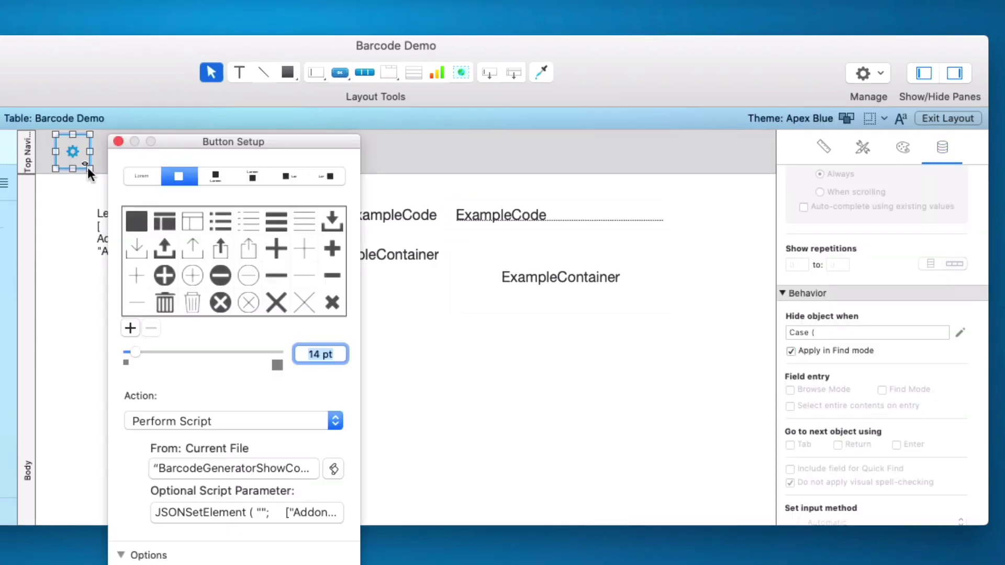
{"action": "left_click", "coordinate": [333, 469]}
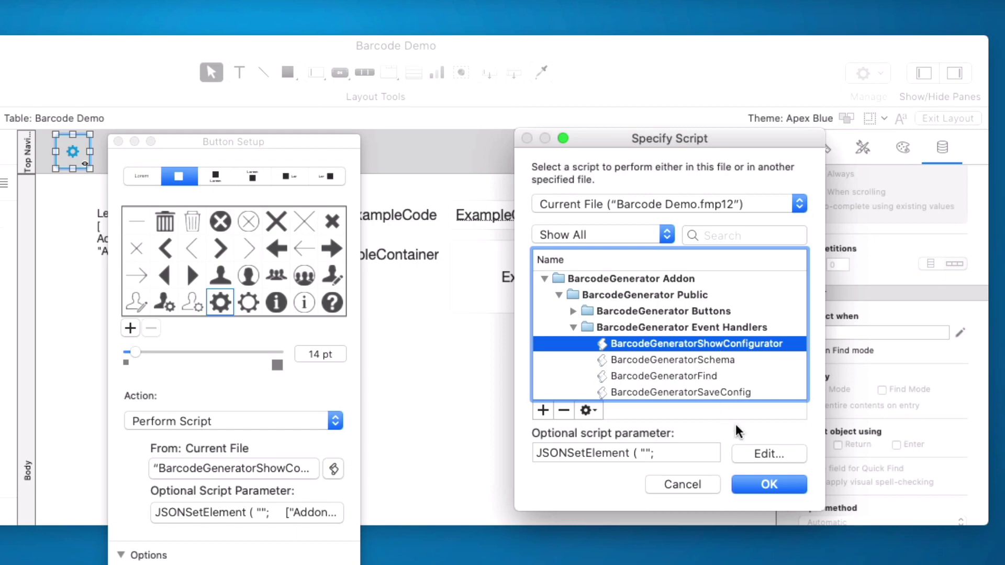
{"action": "left_click", "coordinate": [761, 454]}
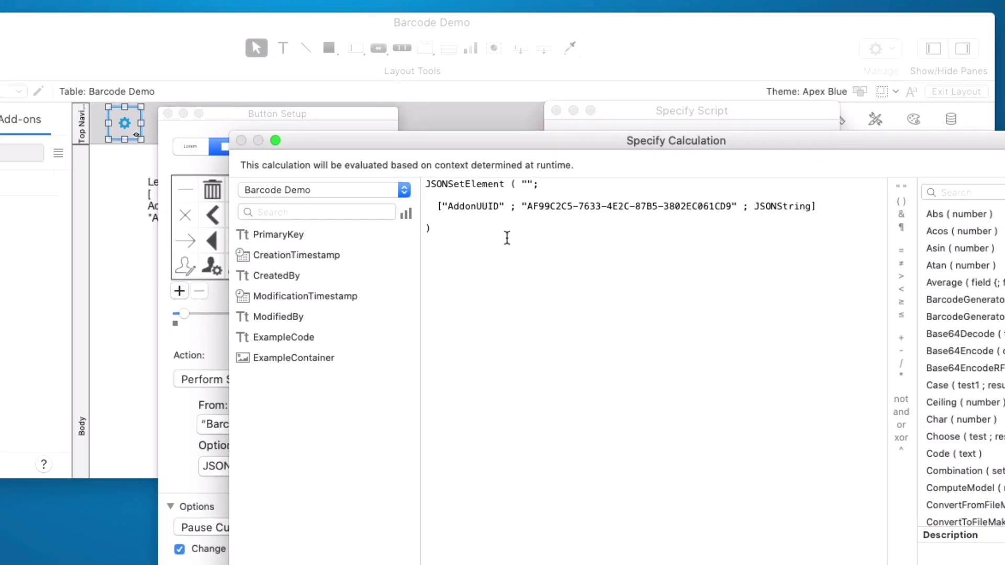
{"action": "left_click_drag", "start_coordinate": [511, 229], "coordinate": [416, 159]}
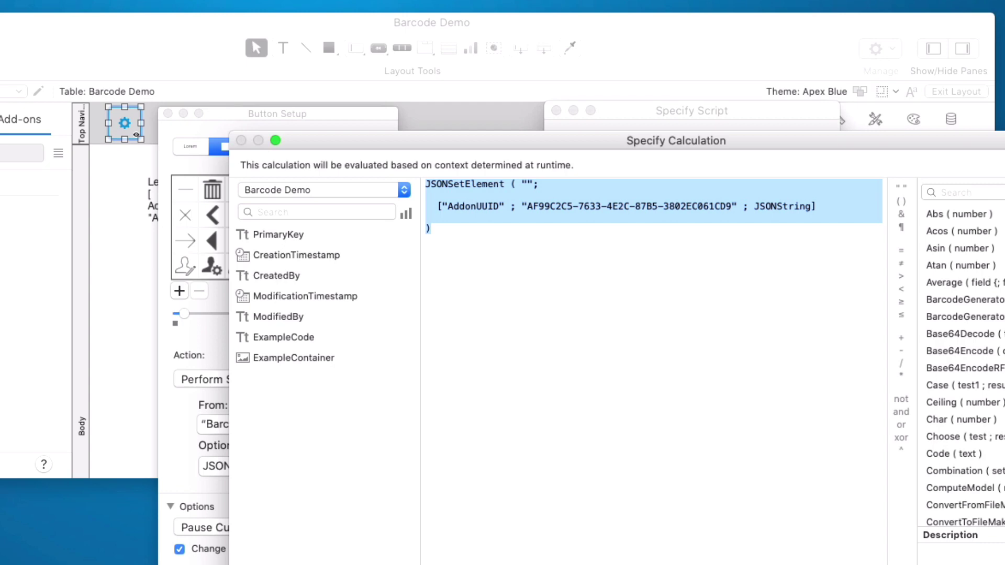
{"action": "left_click", "coordinate": [710, 379]}
{"action": "left_click", "coordinate": [706, 441]}
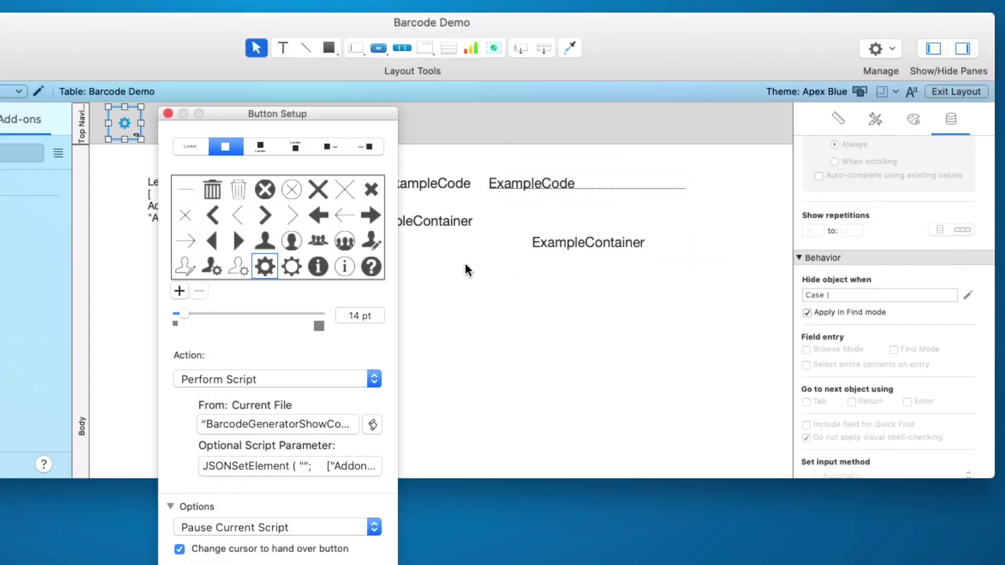
{"action": "left_click", "coordinate": [168, 114]}
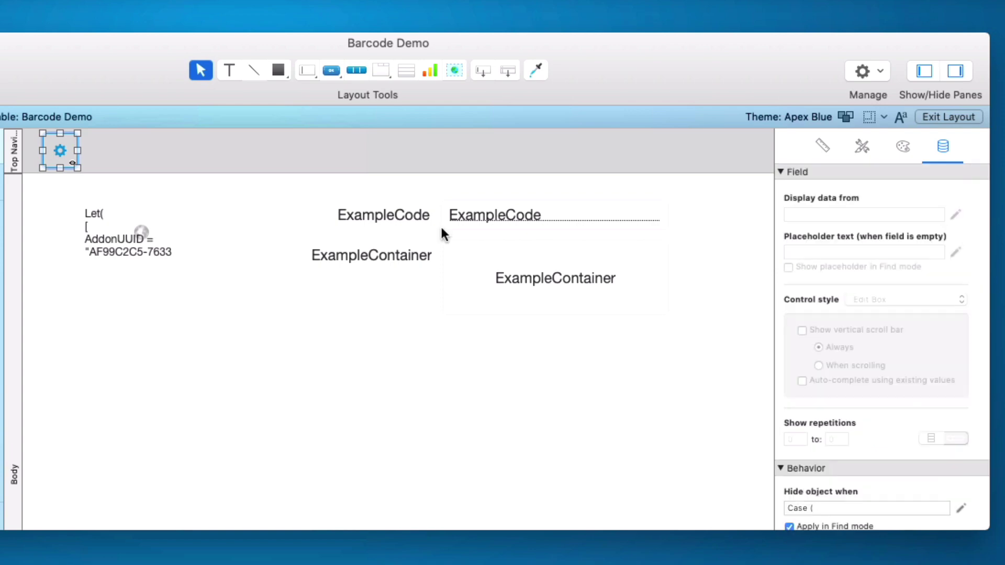
Open the gear button's Hide object when calculation from the Inspector's Data tab
{"action": "scroll", "coordinate": [844, 373], "scroll_direction": "down", "scroll_amount": 5}
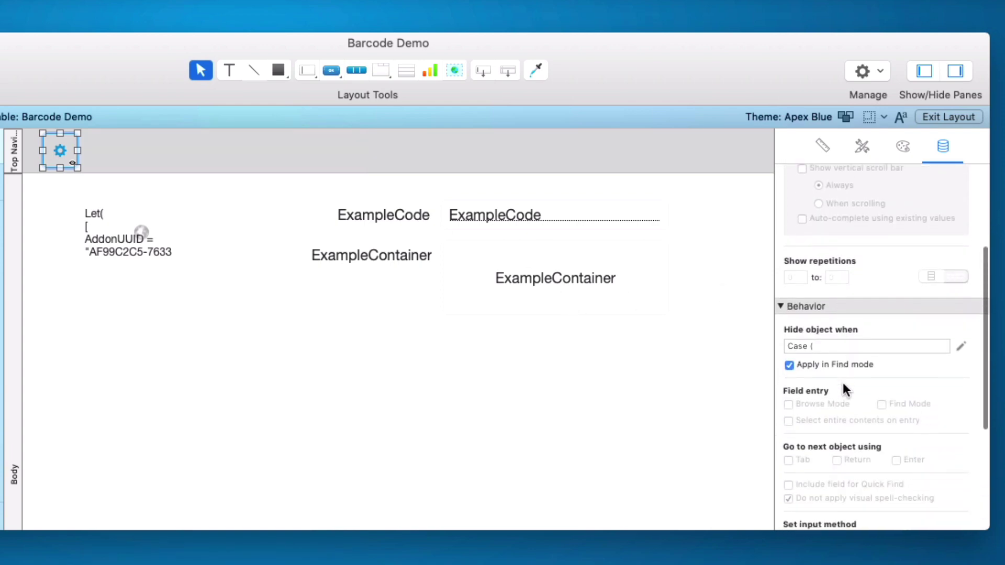
{"action": "left_click", "coordinate": [845, 336]}
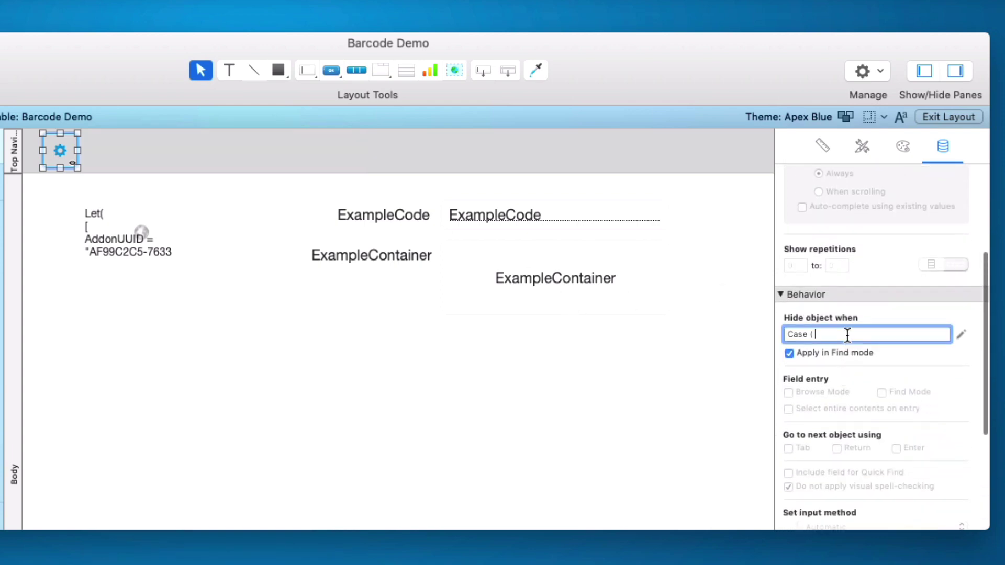
{"action": "left_click", "coordinate": [962, 334]}
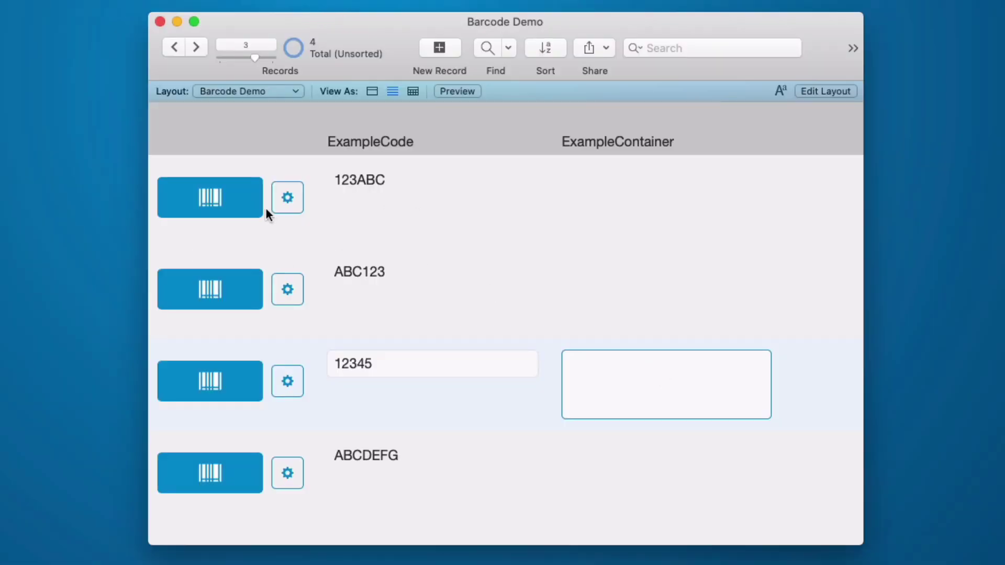
Generate barcodes for 123ABC and ABC123 and move the add-on group into Top Navigation
{"action": "left_click", "coordinate": [204, 197]}
{"action": "left_click", "coordinate": [210, 281]}
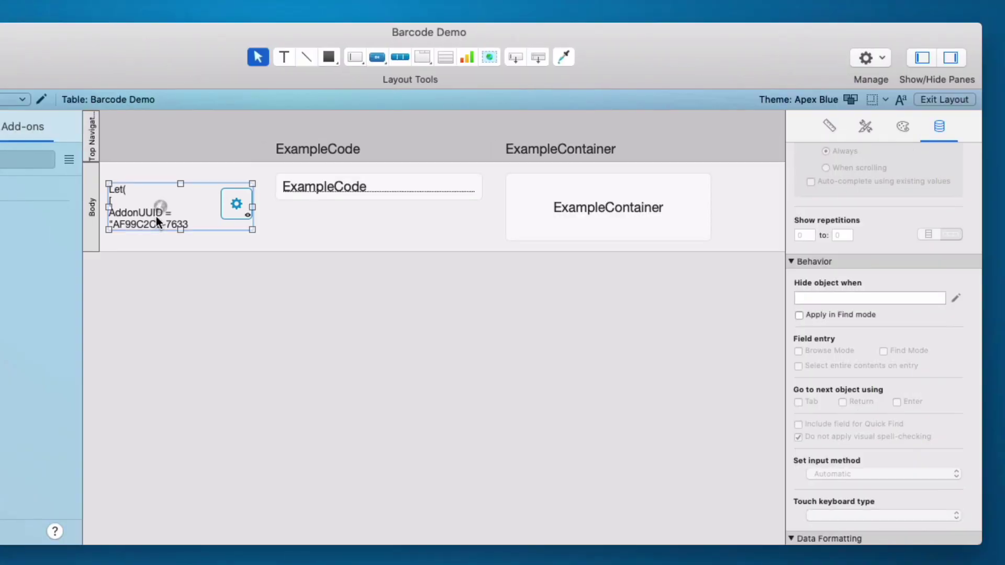
{"action": "left_click_drag", "start_coordinate": [156, 216], "coordinate": [159, 145]}
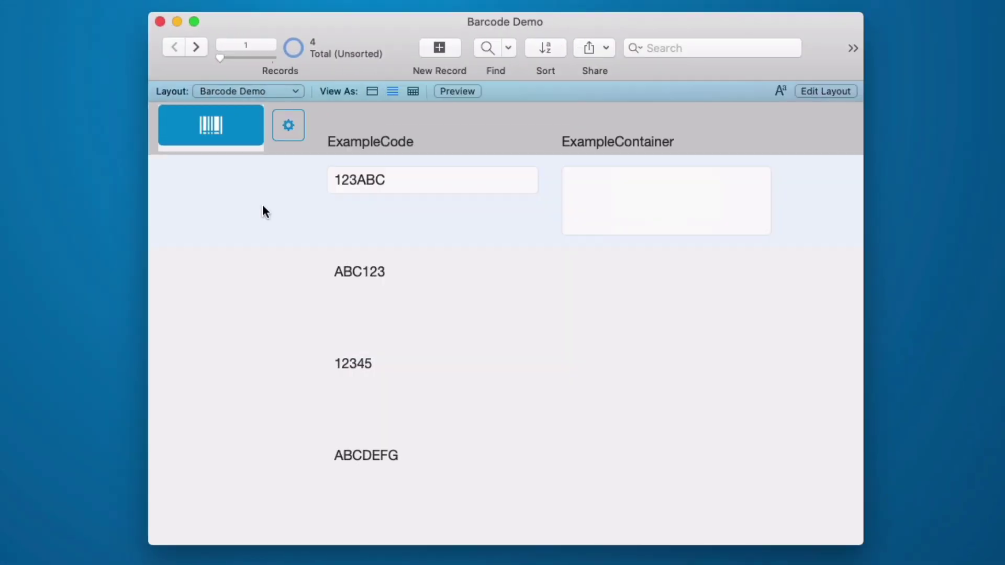
{"action": "left_click", "coordinate": [311, 285]}
{"action": "left_click", "coordinate": [227, 130]}
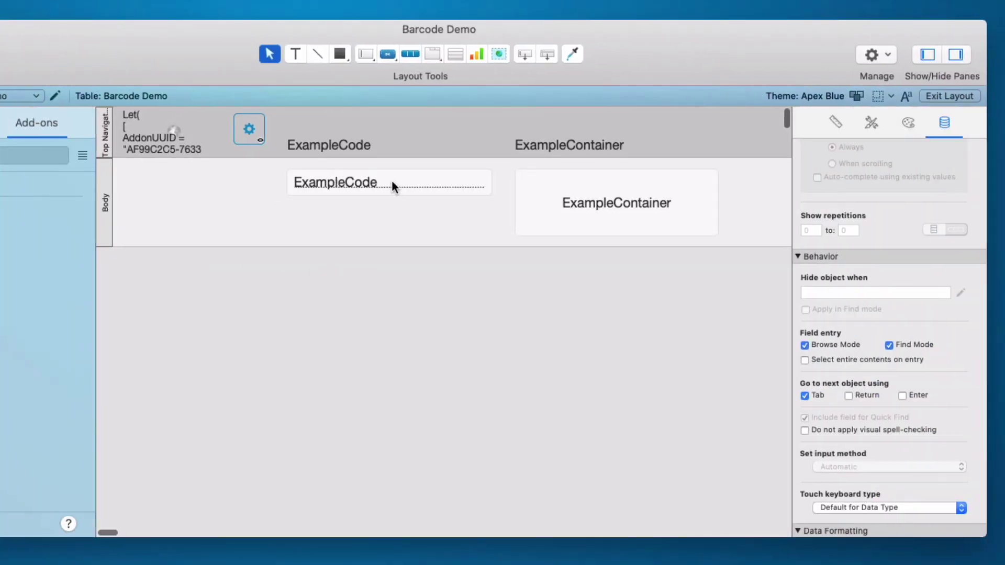
View the BarcodeGenerator Public > API script Trigger Generate As Configured and its AddonUUID parameter
{"action": "left_click", "coordinate": [391, 183]}
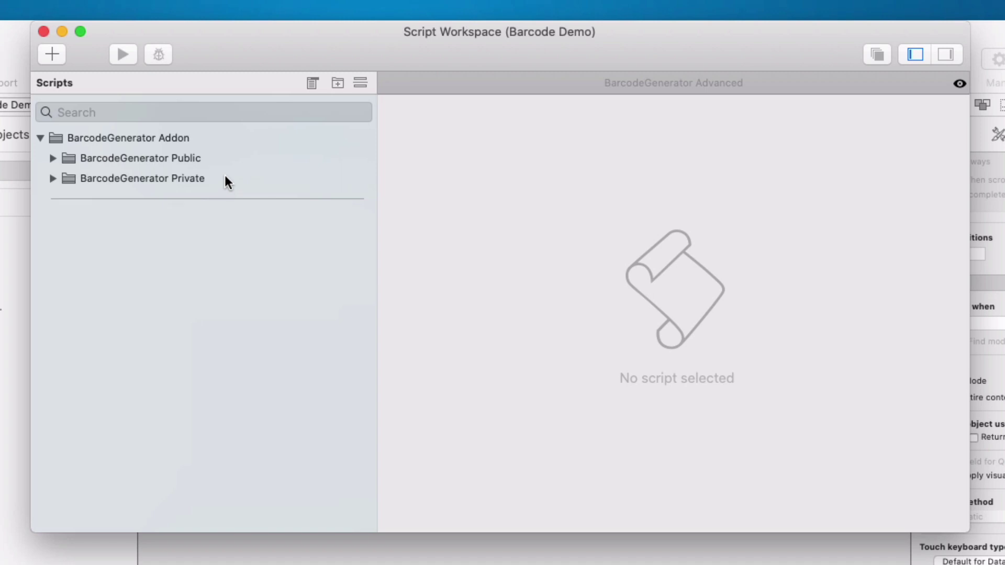
{"action": "left_click", "coordinate": [53, 158]}
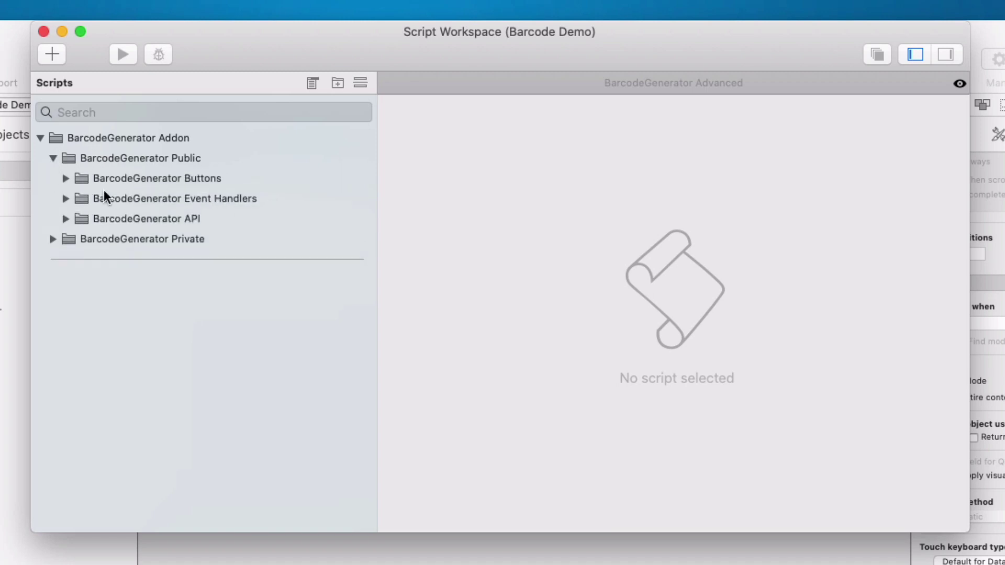
{"action": "left_click", "coordinate": [65, 219]}
{"action": "left_click", "coordinate": [272, 238]}
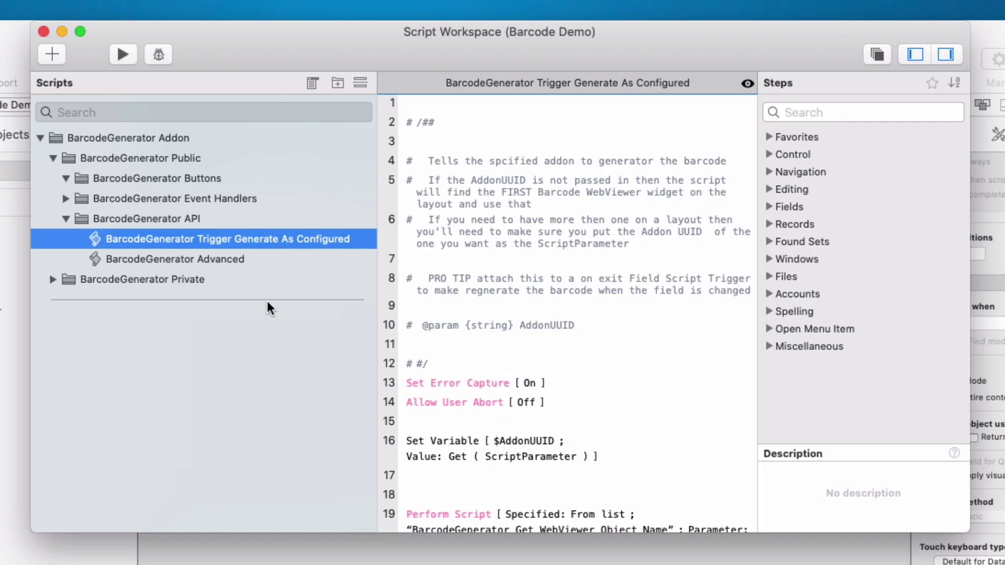
{"action": "left_click", "coordinate": [444, 289]}
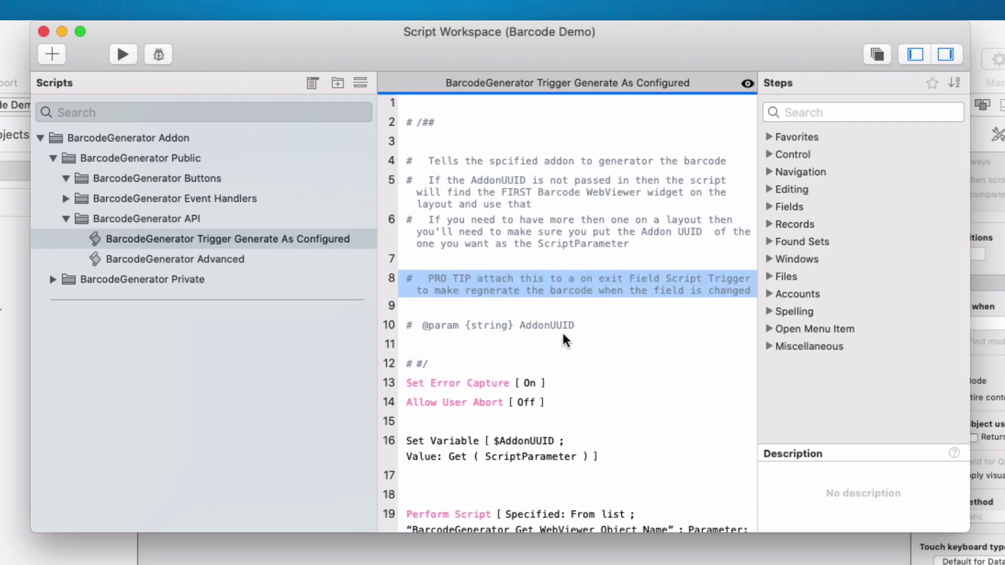
{"action": "left_click", "coordinate": [551, 324]}
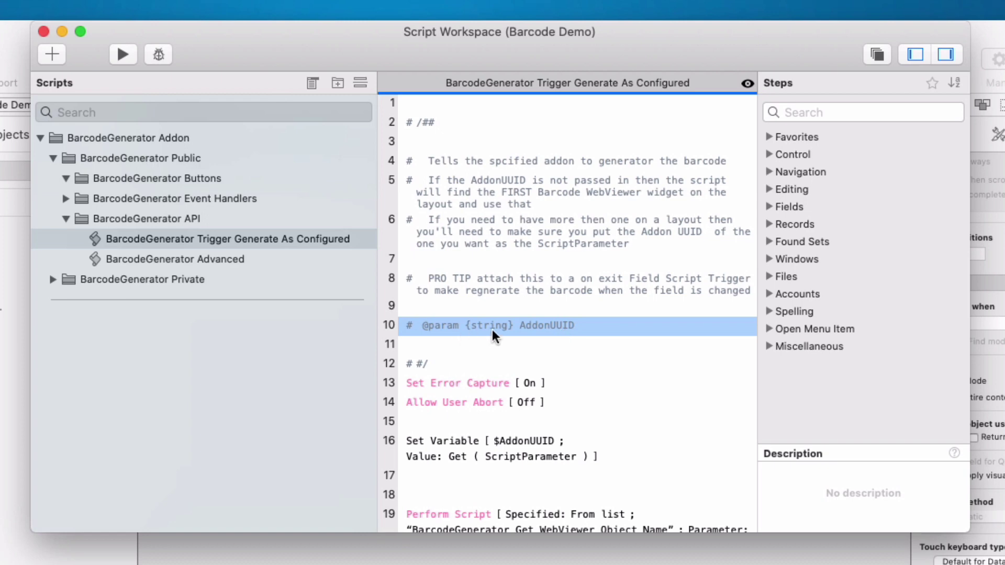
Give ExampleCode an OnObjectExit trigger running BarcodeGenerator Trigger Generate As Configured
{"action": "left_click", "coordinate": [43, 32]}
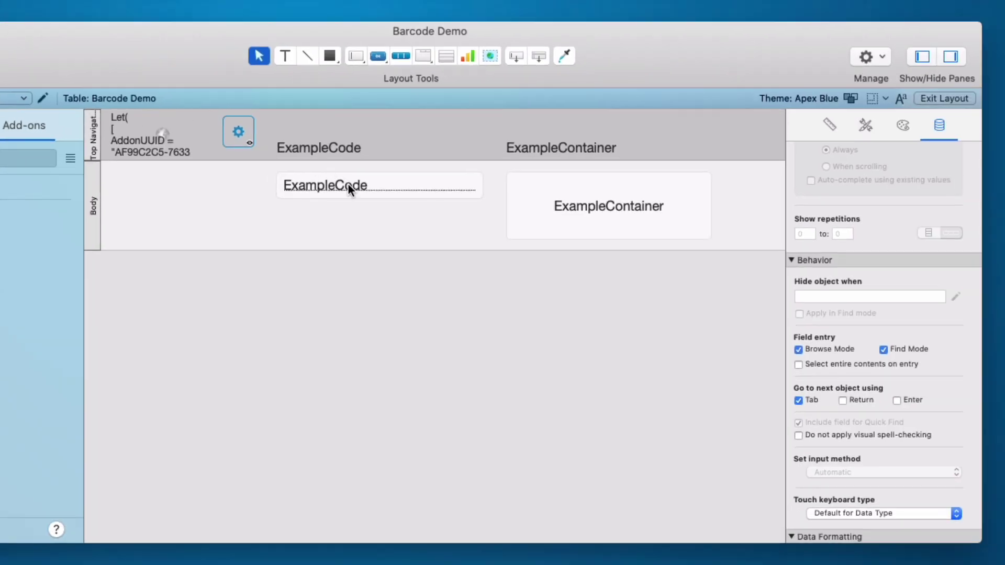
{"action": "left_click", "coordinate": [347, 184]}
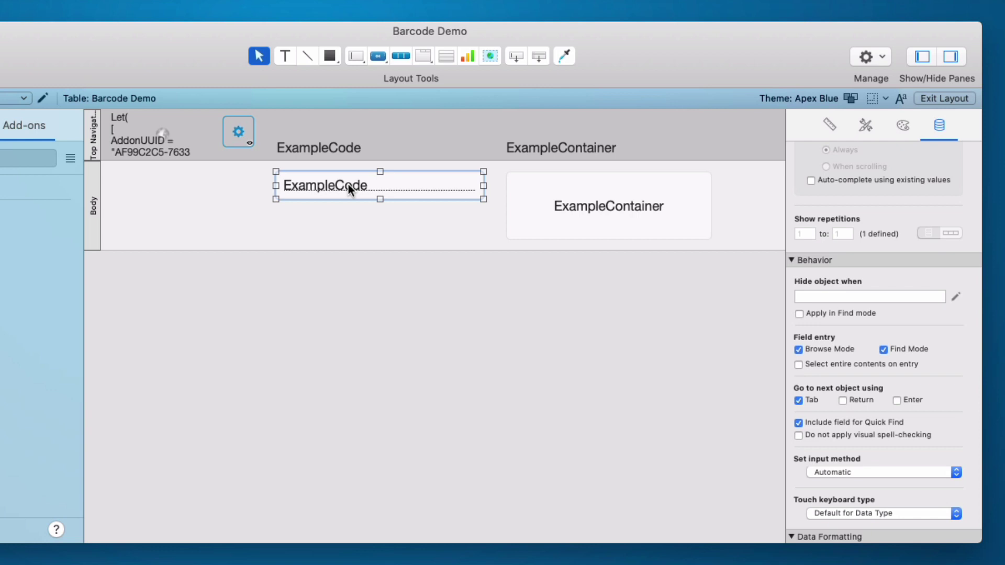
{"action": "right_click", "coordinate": [348, 184]}
{"action": "left_click", "coordinate": [435, 372]}
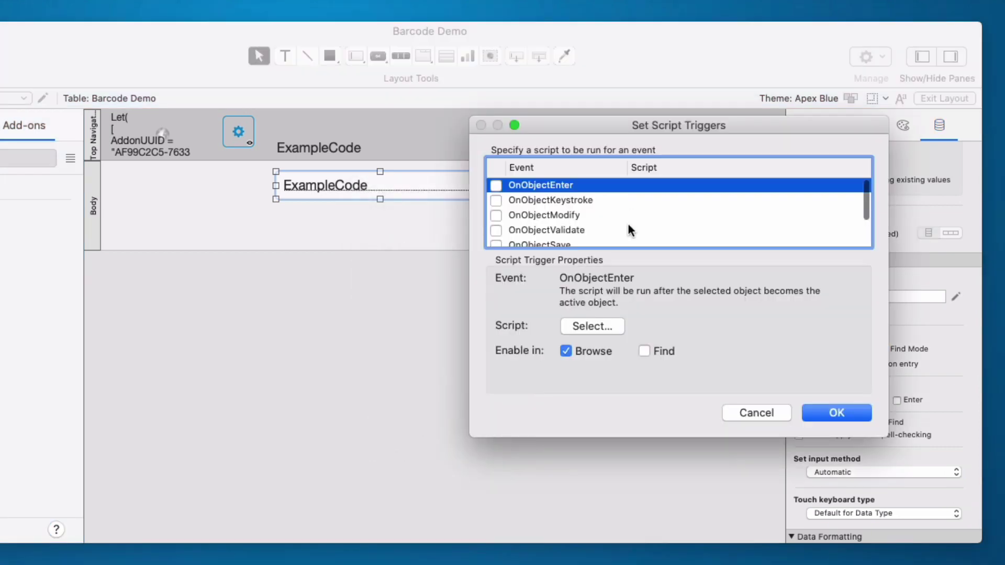
{"action": "scroll", "coordinate": [627, 221], "scroll_direction": "down", "scroll_amount": 3}
{"action": "left_click", "coordinate": [496, 209]}
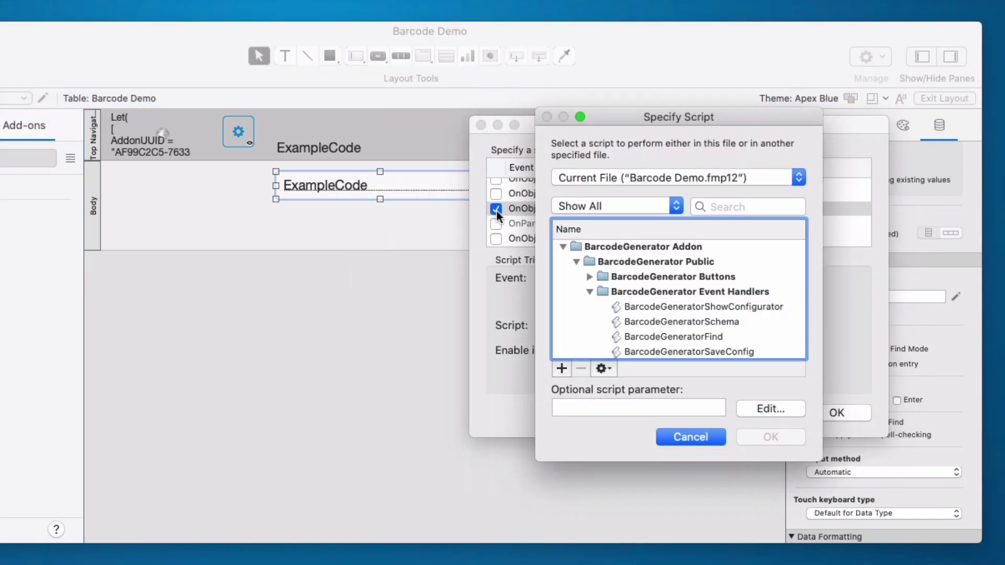
{"action": "scroll", "coordinate": [709, 314], "scroll_direction": "down", "scroll_amount": 3}
{"action": "left_click", "coordinate": [701, 337]}
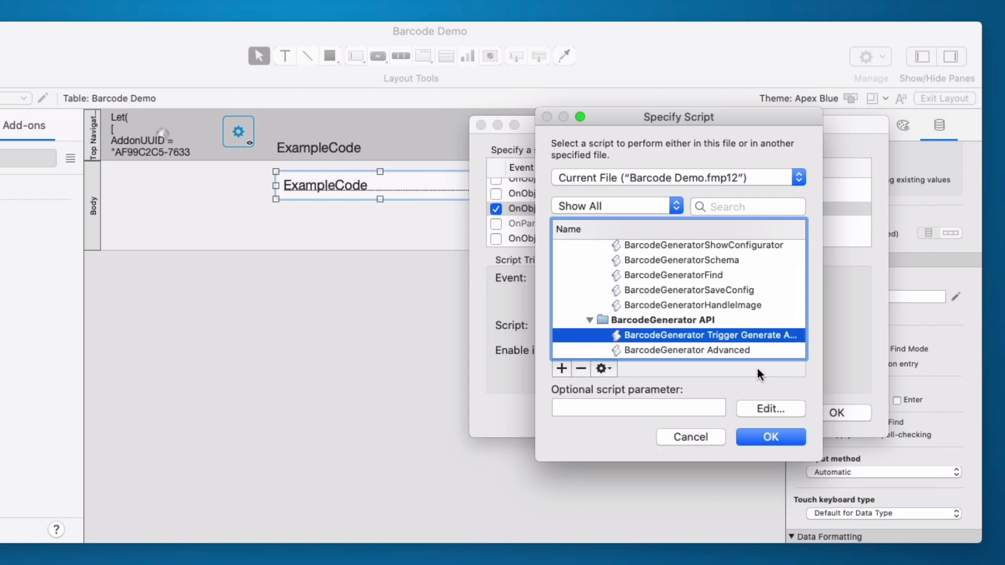
{"action": "left_click", "coordinate": [776, 436]}
{"action": "left_click", "coordinate": [831, 416]}
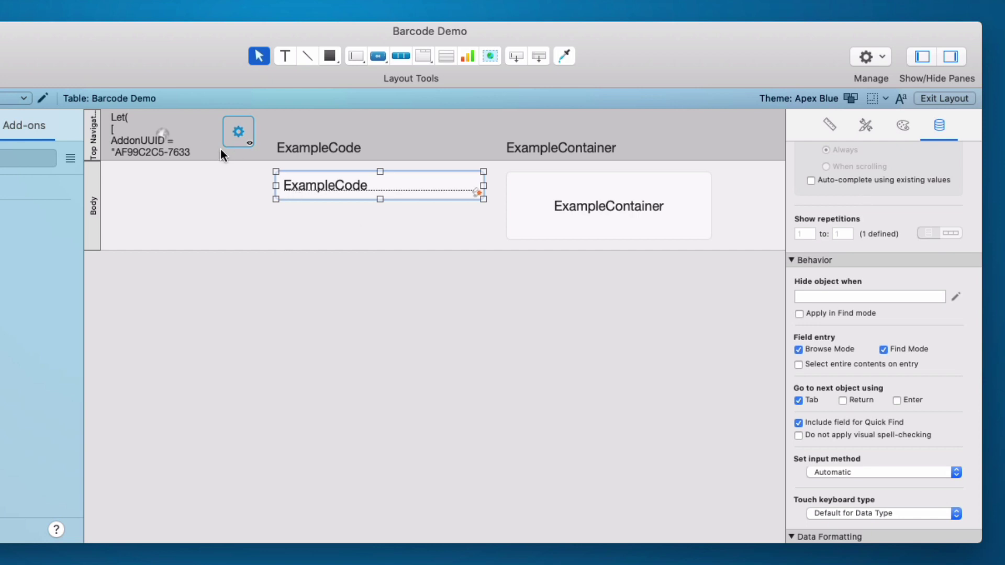
Copy the add-on's UUID from the header web viewer's setup
{"action": "left_click", "coordinate": [168, 146]}
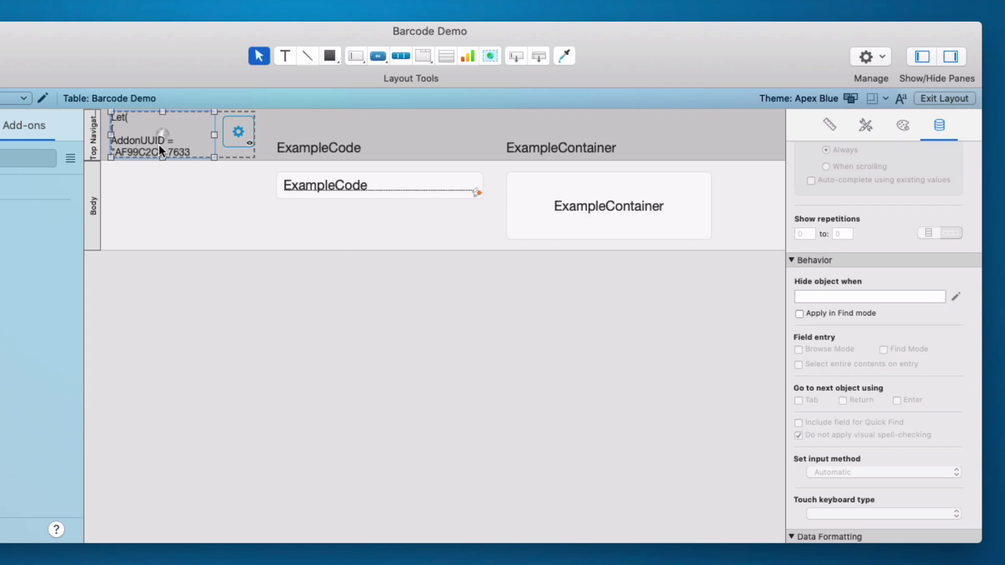
{"action": "double_click", "coordinate": [159, 146]}
{"action": "scroll", "coordinate": [605, 402], "scroll_direction": "down", "scroll_amount": 2}
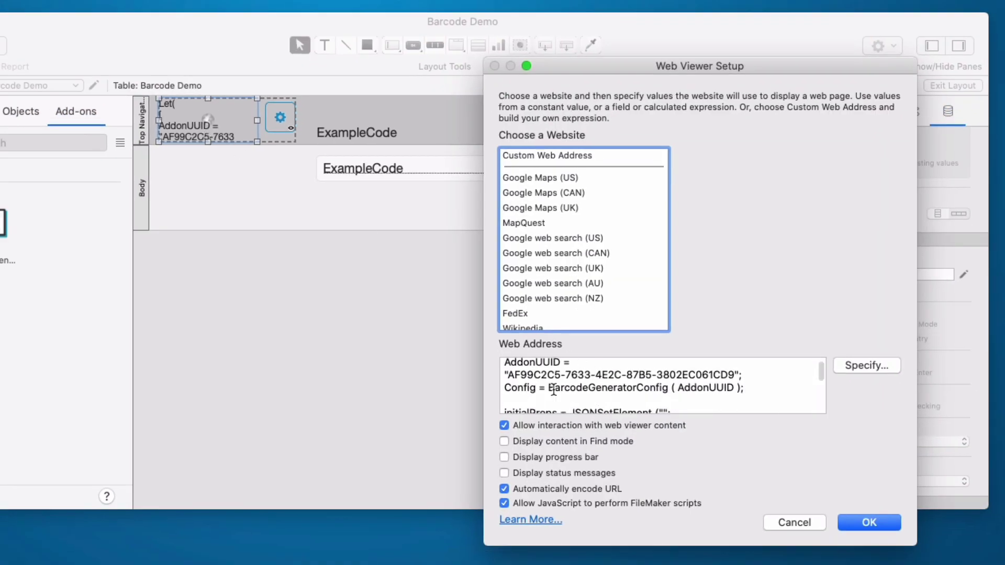
{"action": "left_click", "coordinate": [508, 374]}
{"action": "left_click_drag", "start_coordinate": [508, 375], "coordinate": [734, 375]}
{"action": "key", "text": "super+c"}
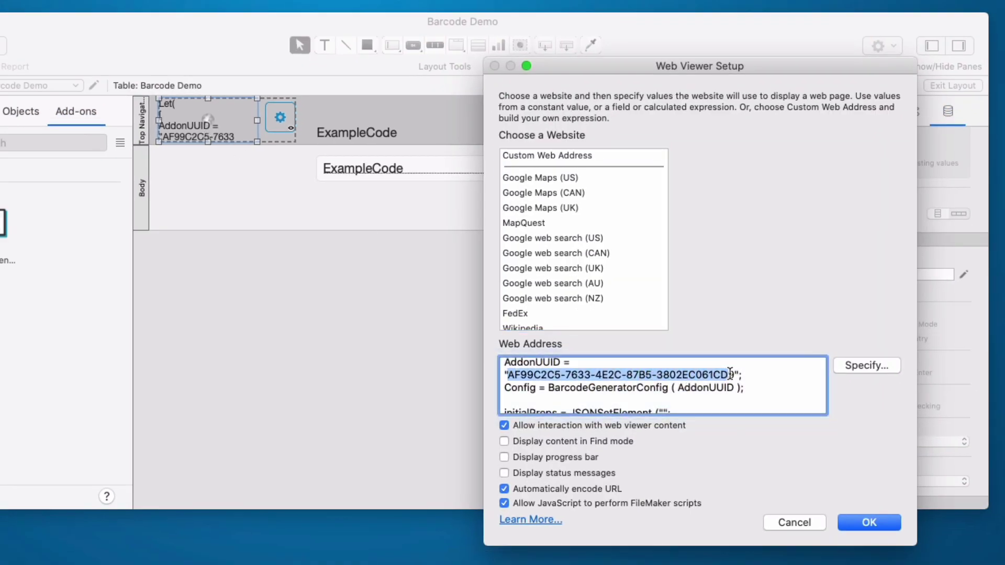
{"action": "left_click", "coordinate": [815, 522]}
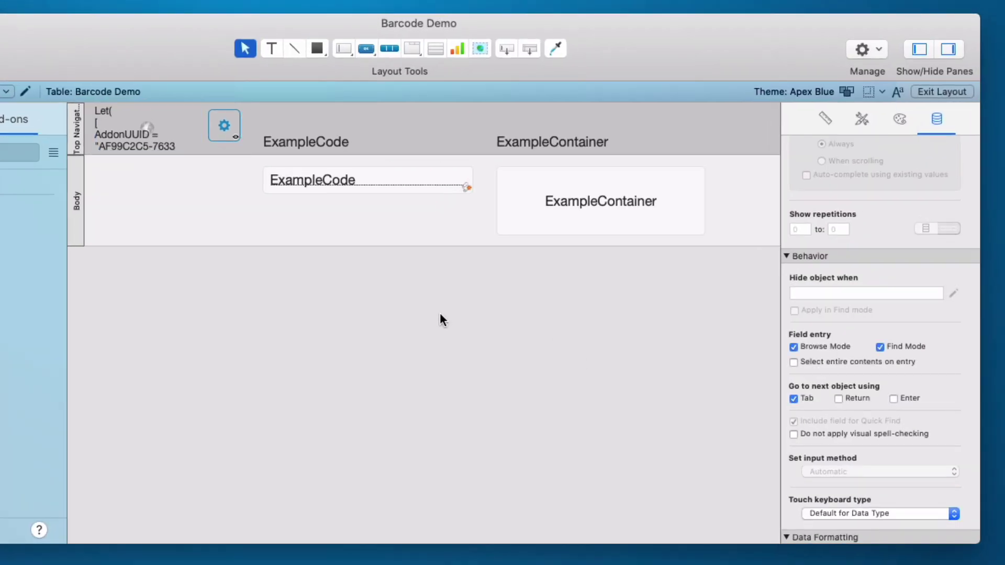
Set the ExampleCode exit trigger's script parameter to the pasted UUID in quotes
{"action": "right_click", "coordinate": [447, 183]}
{"action": "left_click", "coordinate": [518, 370]}
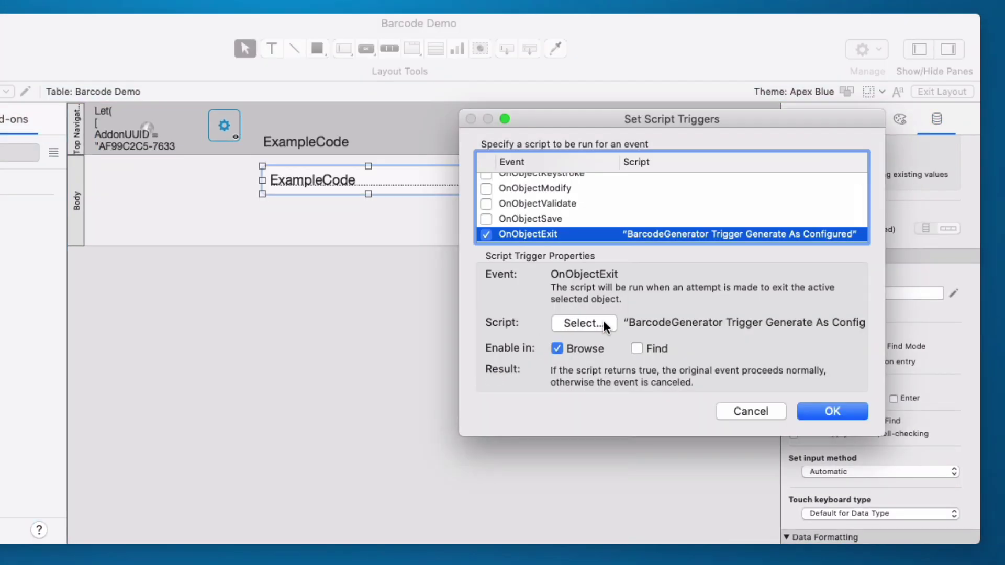
{"action": "left_click", "coordinate": [592, 324]}
{"action": "left_click", "coordinate": [763, 406]}
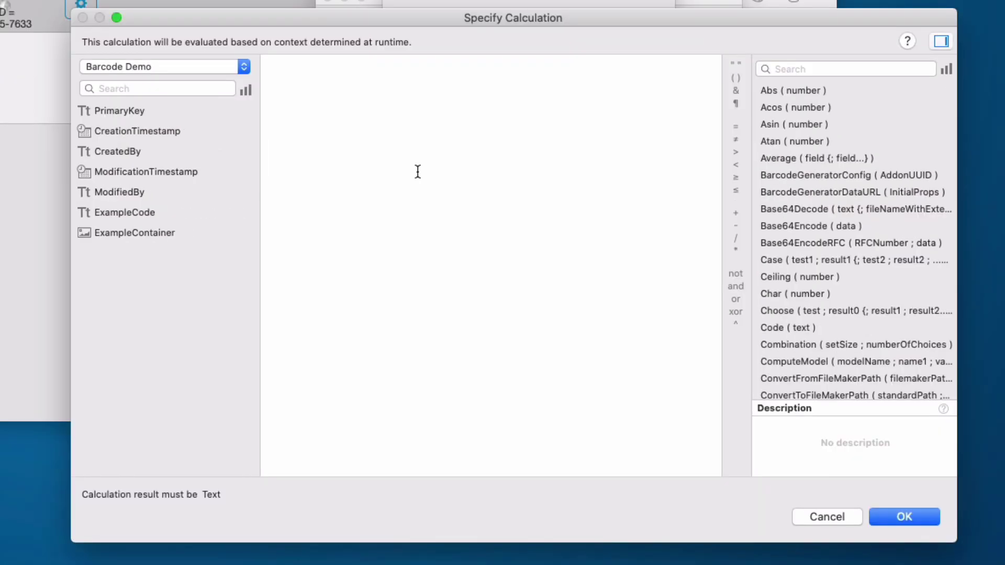
{"action": "type", "text": "\""}
{"action": "key", "text": "super+v"}
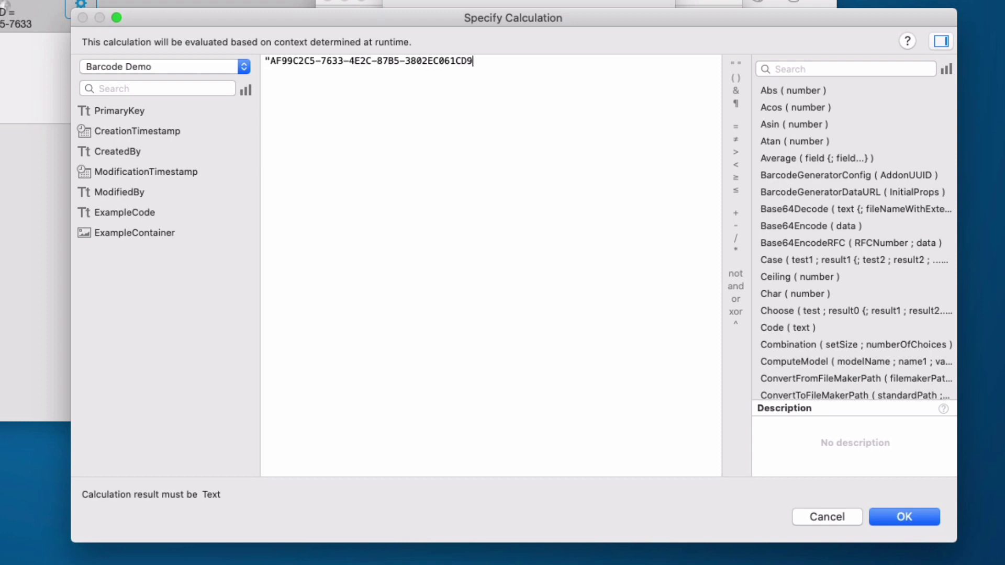
{"action": "type", "text": "\""}
{"action": "left_click", "coordinate": [904, 516]}
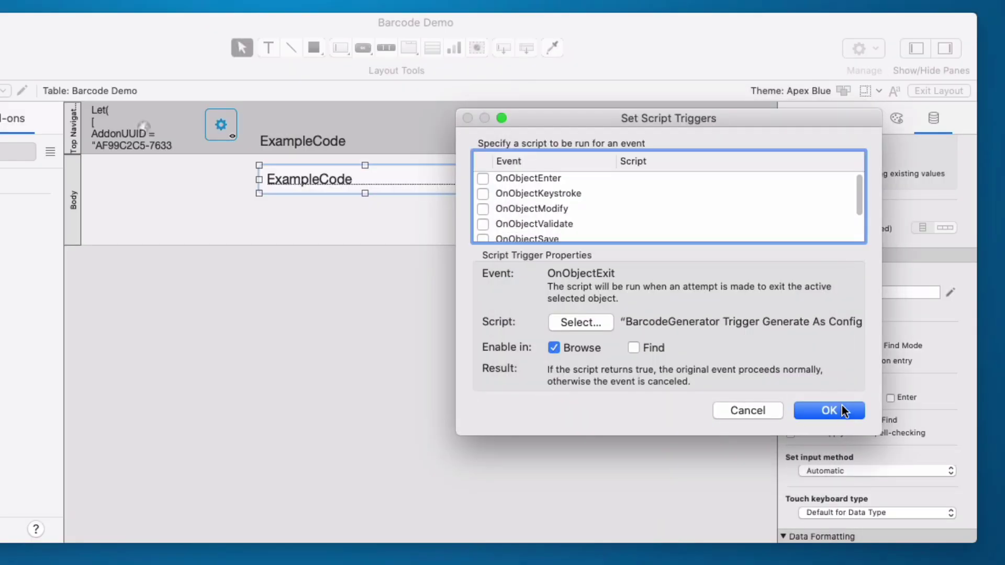
Return to Browse mode and leave record 1's ExampleCode field to auto-generate its barcode
{"action": "key", "text": "Return"}
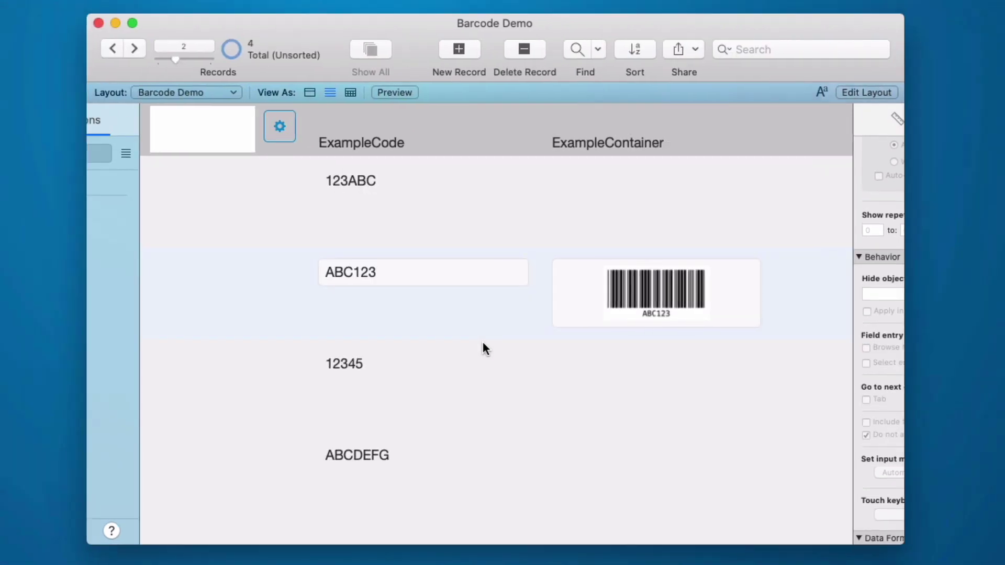
{"action": "left_click", "coordinate": [429, 182]}
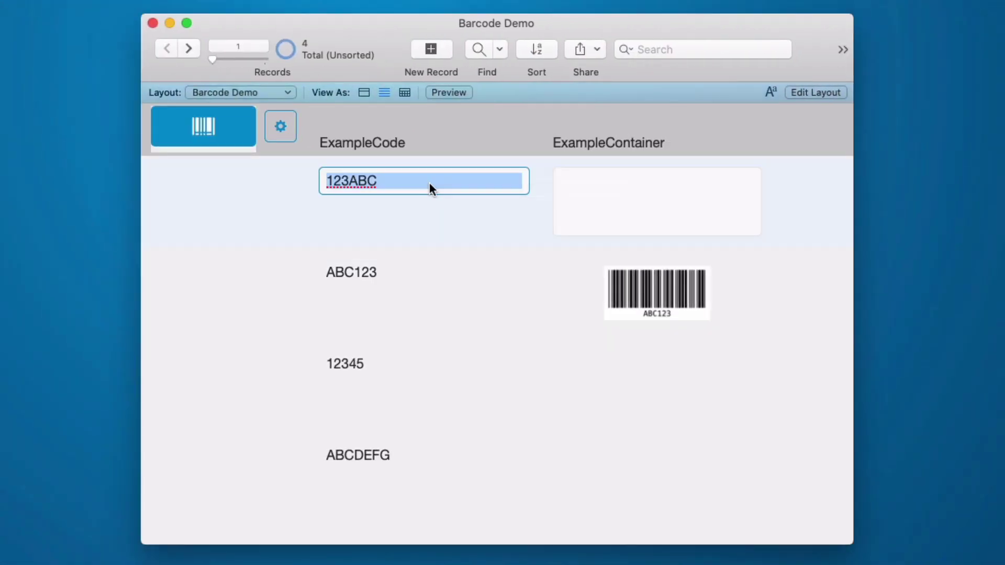
{"action": "key", "text": "Tab"}
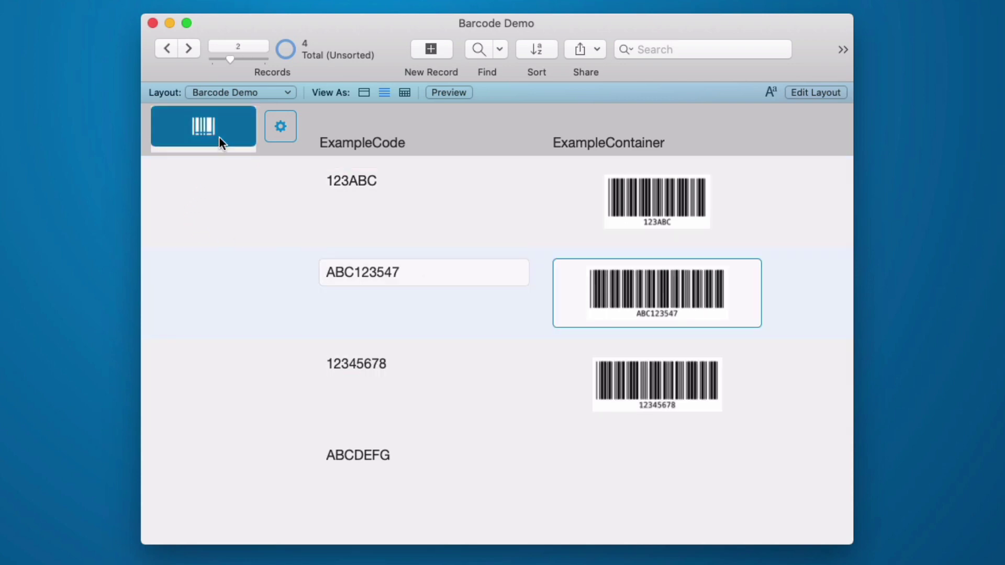
In the Barcode Configurator's Optional settings, hide the add-on's barcode button and close it
{"action": "left_click", "coordinate": [281, 126]}
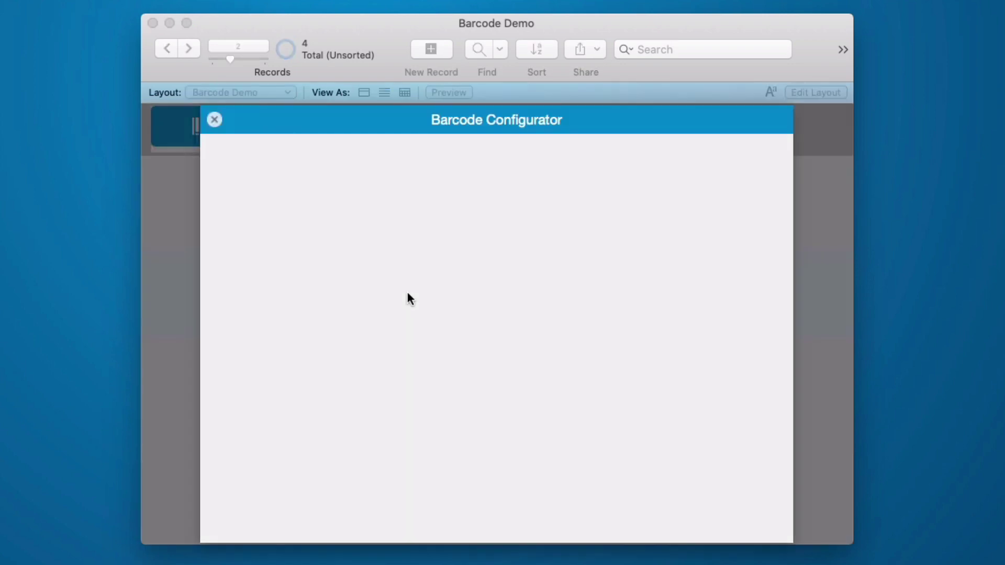
{"action": "left_click", "coordinate": [309, 262]}
{"action": "left_click", "coordinate": [427, 320]}
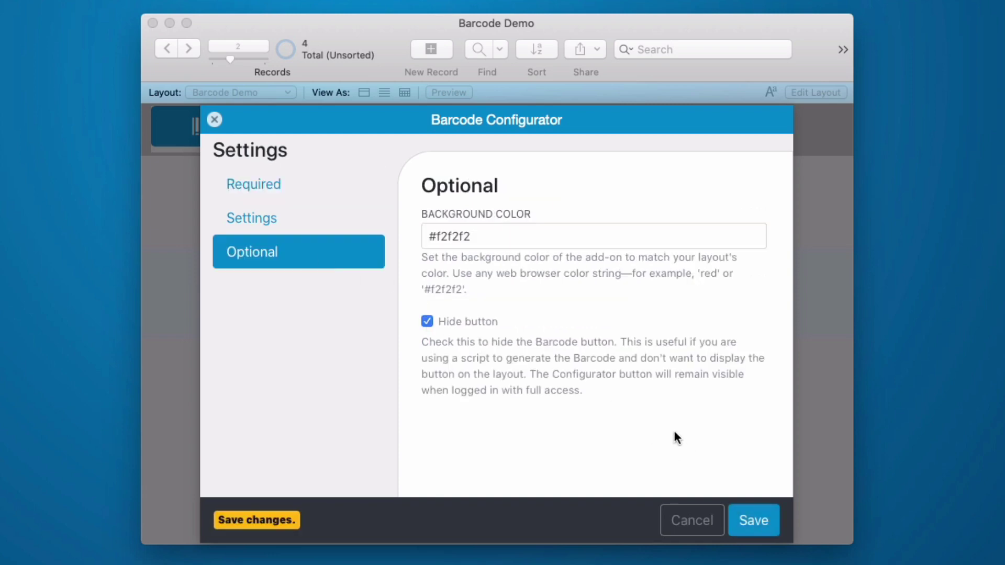
{"action": "key", "text": "Return"}
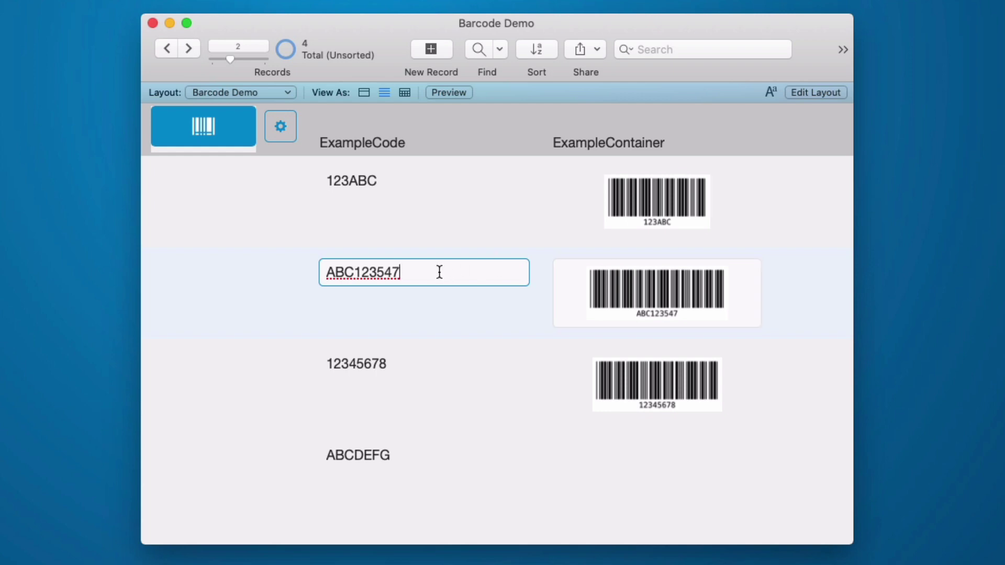
Append ABC to make the code ABC123547ABC, regenerate its barcode, and reopen the configurator
{"action": "type", "text": "ABC"}
{"action": "key", "text": "Tab"}
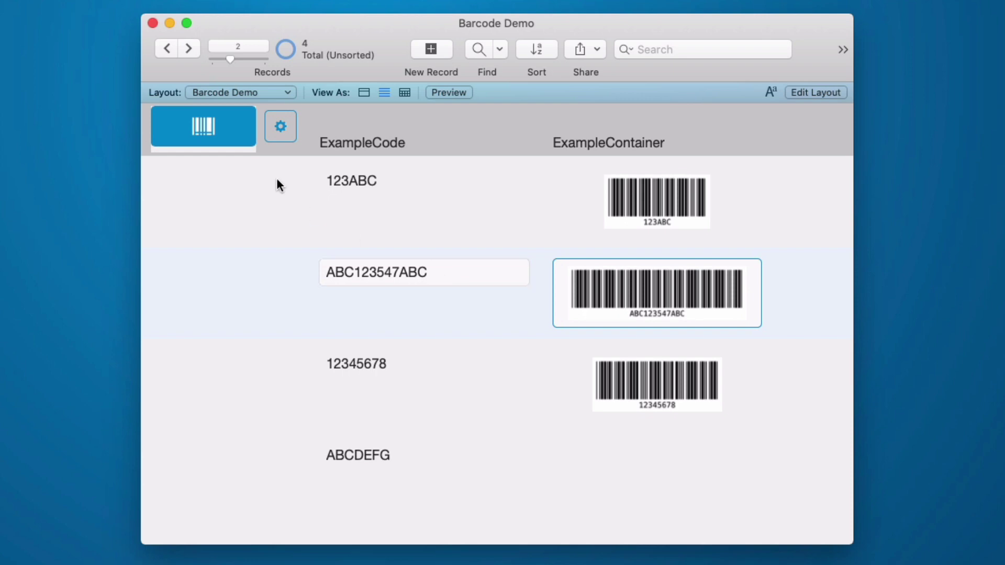
{"action": "left_click", "coordinate": [282, 128]}
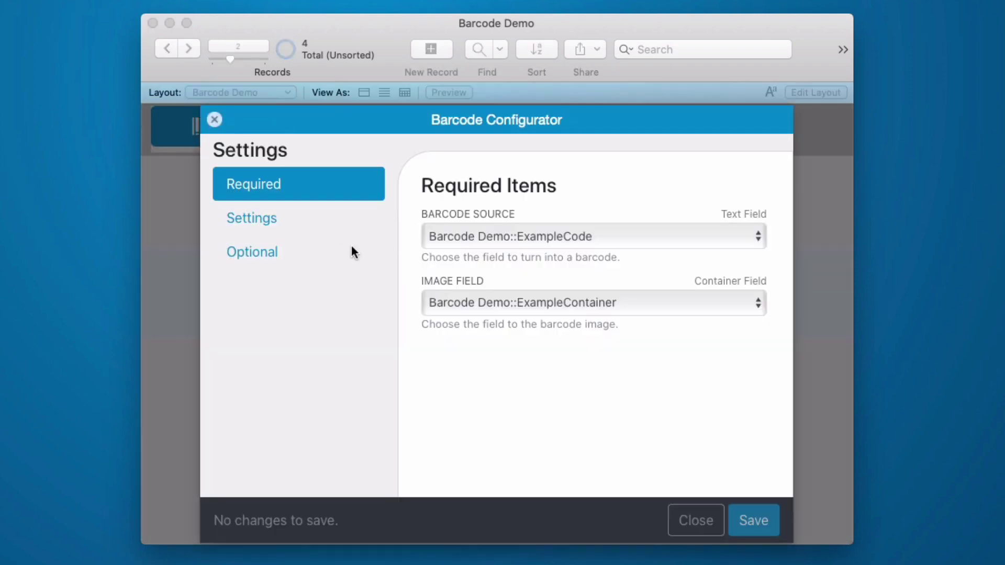
Change the barcode format to UPC, save, and re-exit ExampleCode to regenerate the barcode
{"action": "left_click", "coordinate": [323, 225]}
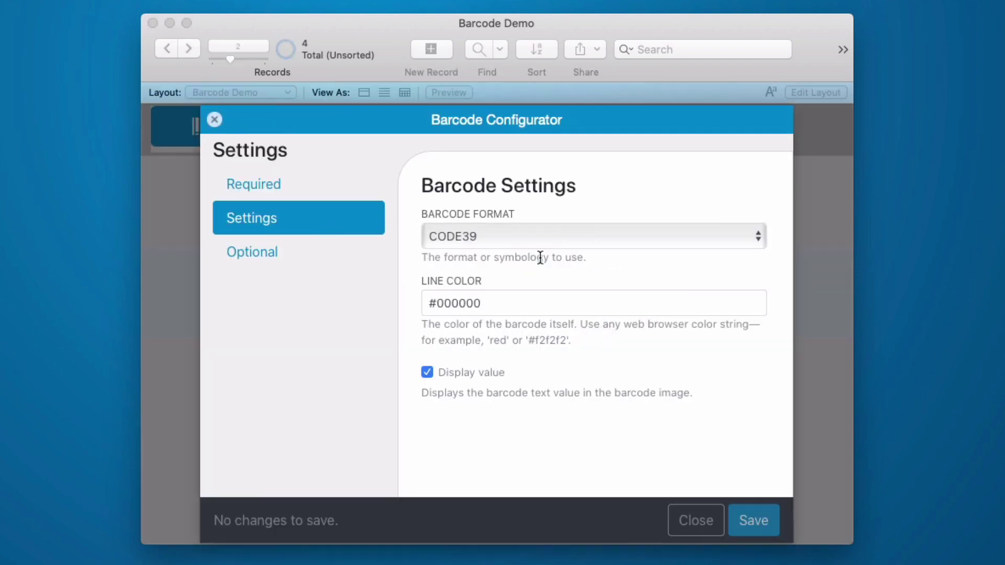
{"action": "left_click", "coordinate": [538, 238]}
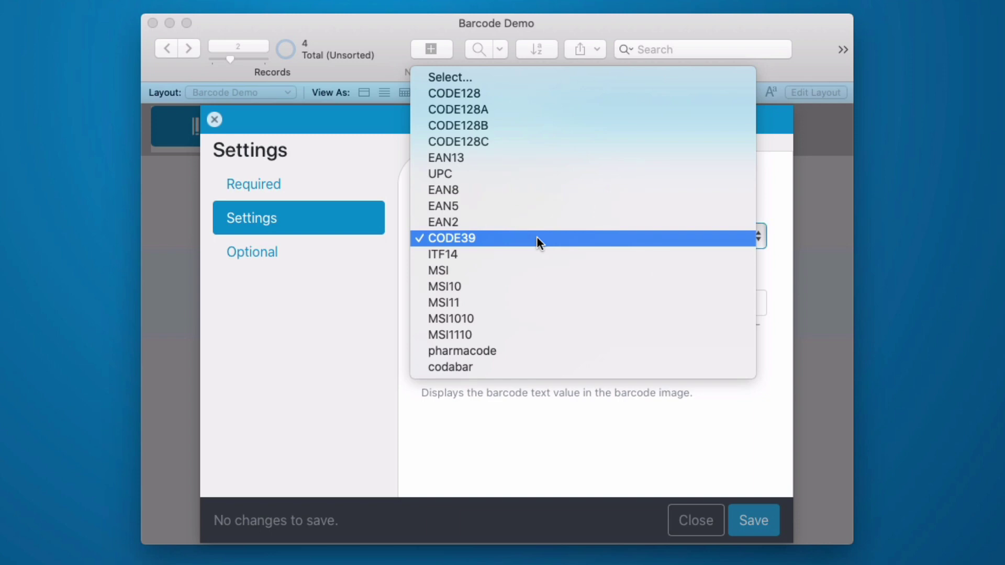
{"action": "left_click", "coordinate": [542, 174]}
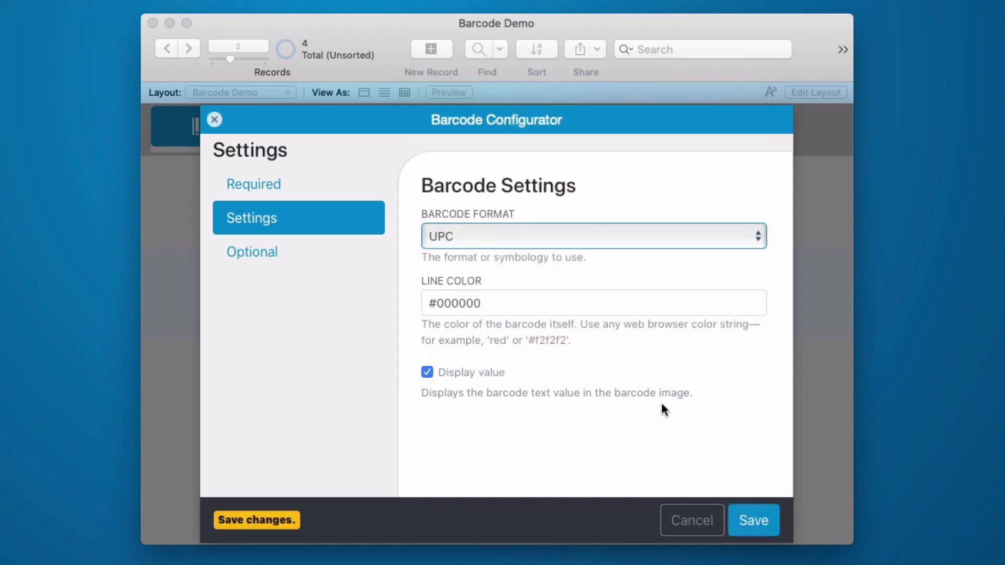
{"action": "left_click", "coordinate": [757, 520]}
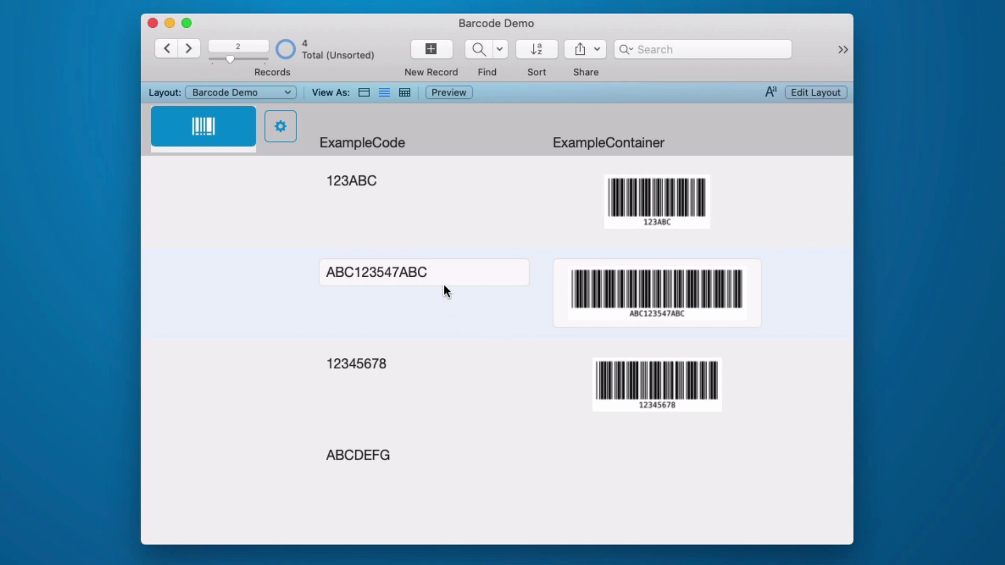
{"action": "left_click", "coordinate": [448, 273]}
{"action": "key", "text": "Tab"}
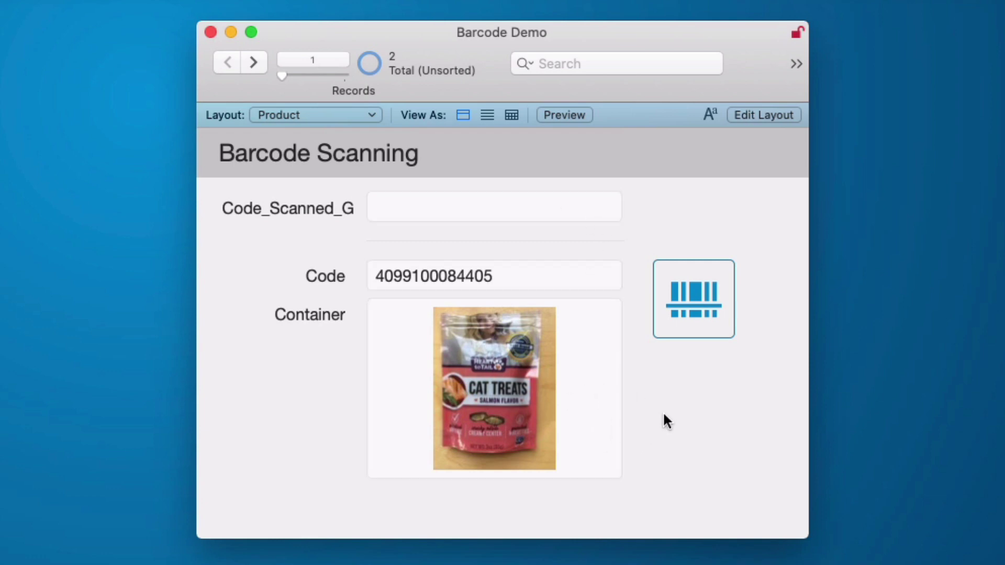
Set the Scan Code script's Insert from Device step to barcode input, then advance to the next product record
{"action": "key", "text": "super+l"}
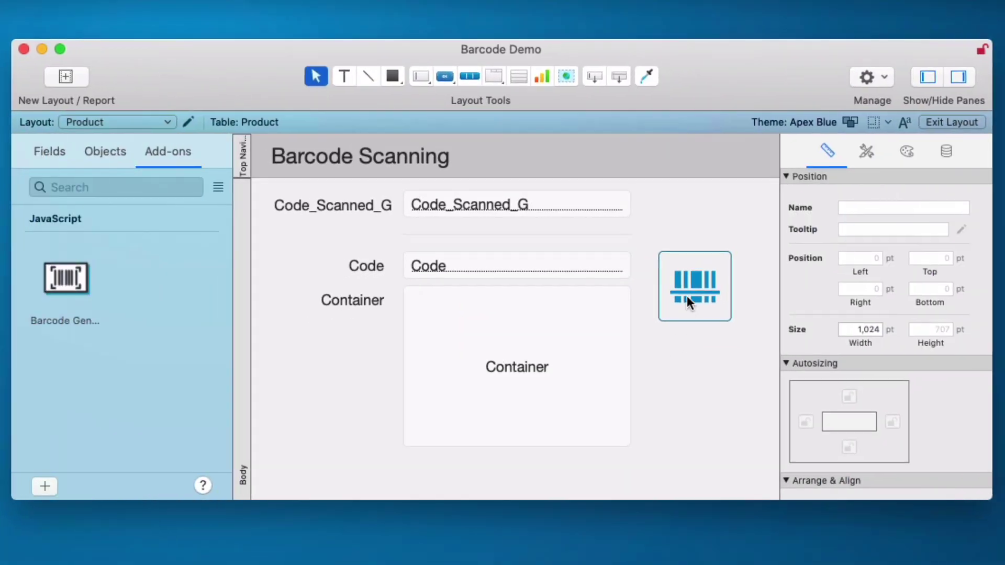
{"action": "double_click", "coordinate": [686, 296]}
{"action": "double_click", "coordinate": [495, 374]}
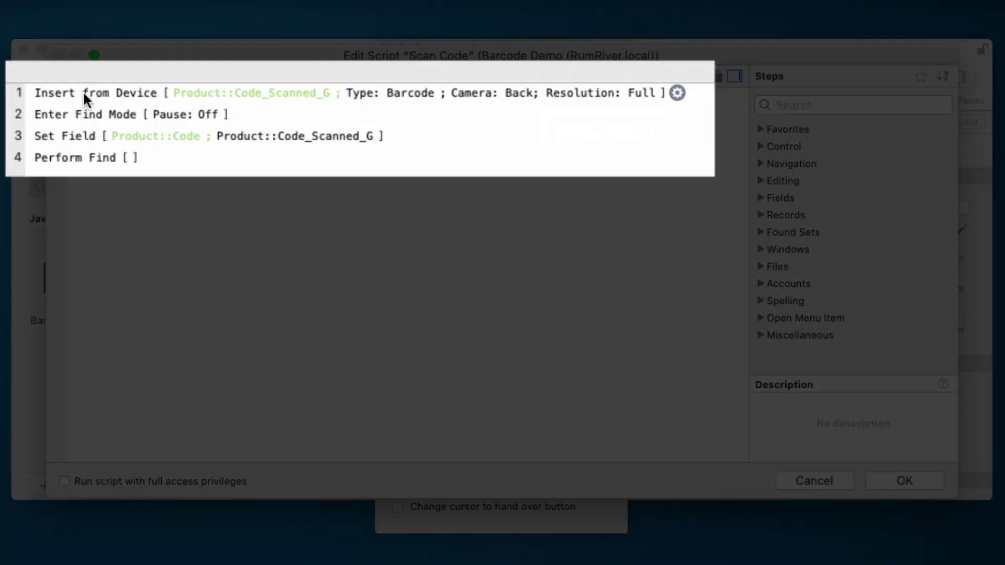
{"action": "left_click", "coordinate": [639, 96]}
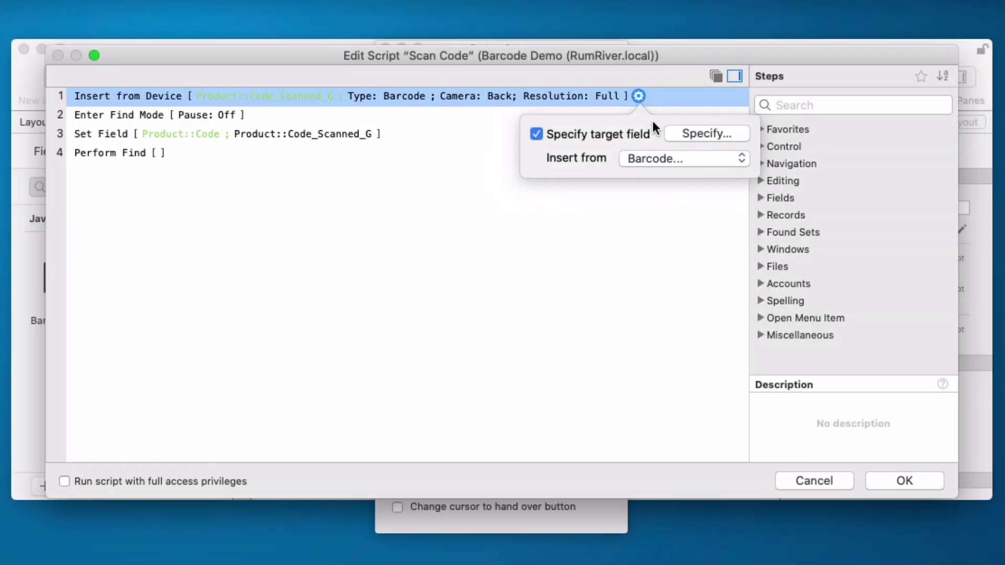
{"action": "left_click", "coordinate": [660, 158]}
{"action": "left_click", "coordinate": [659, 156]}
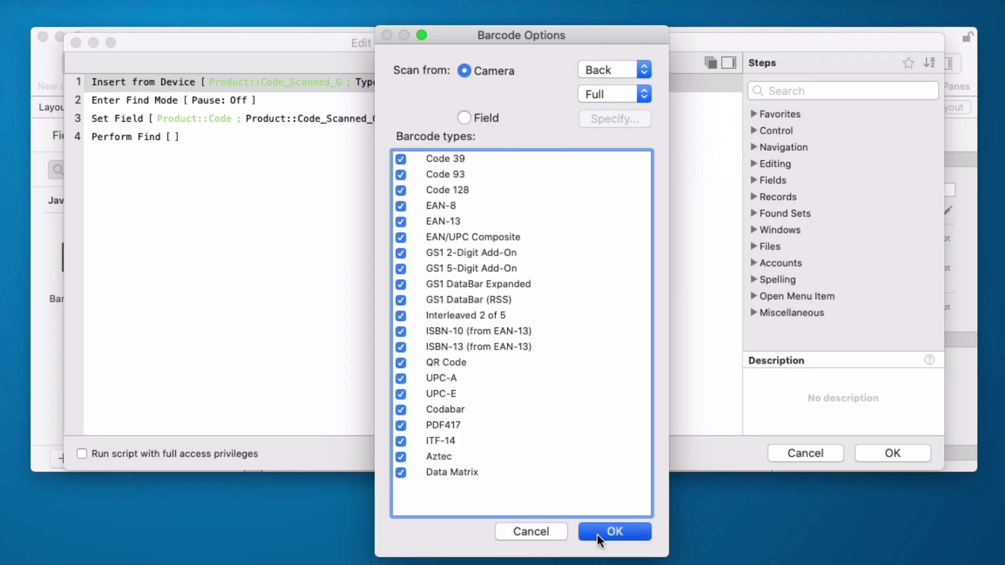
{"action": "left_click", "coordinate": [601, 532]}
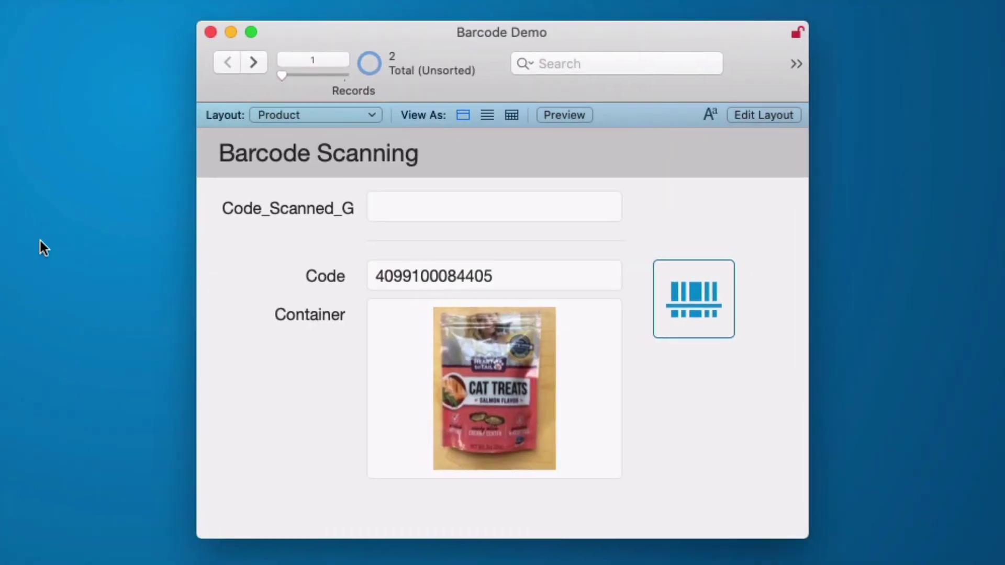
{"action": "left_click", "coordinate": [254, 62]}
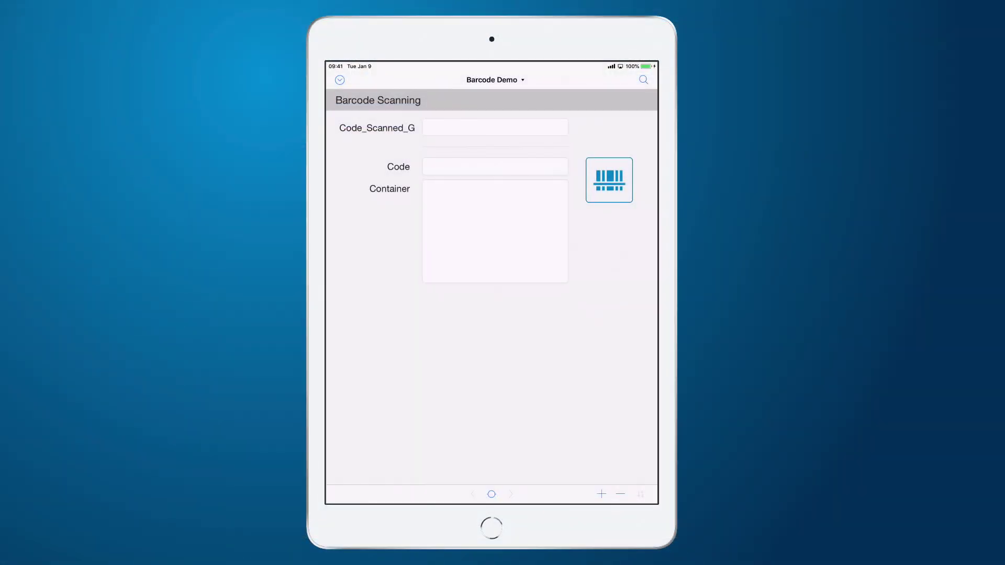
On the iPad, start a camera barcode scan into the Code_Scanned_G field
{"action": "left_click", "coordinate": [494, 127]}
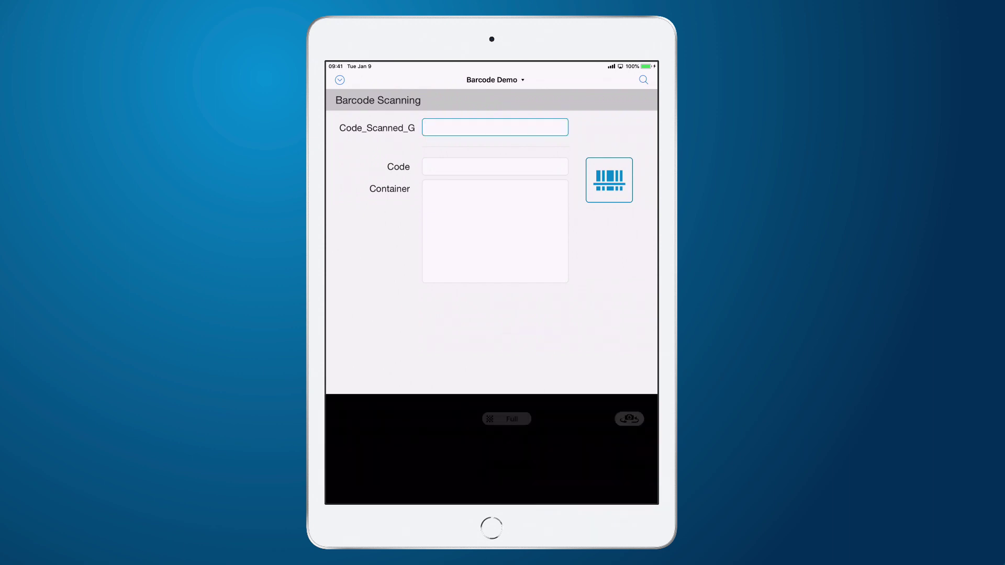